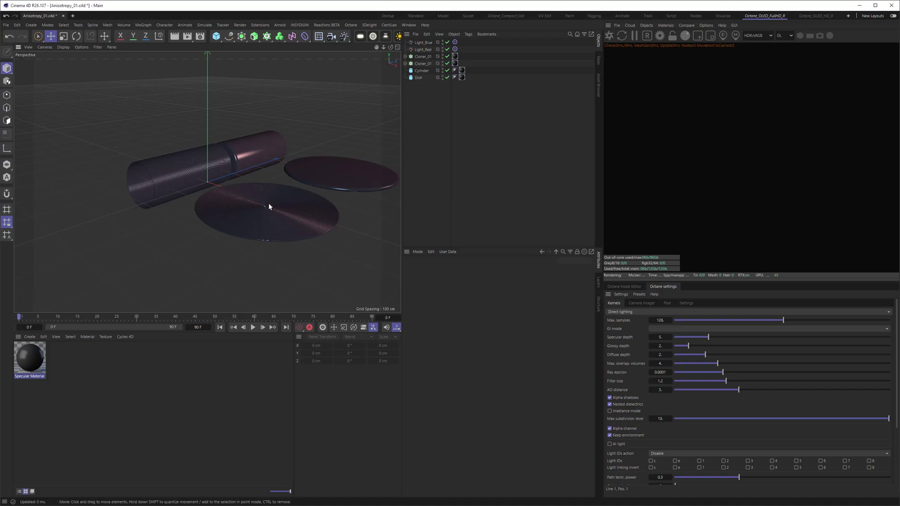
Examine the fine grooves on the disc and cylinder up close and from several angles
alt+drag(269, 203, 284, 230)
alt+right_drag(284, 229, 310, 234)
alt+drag(310, 234, 282, 197)
scroll(234, 191, down, 5)
alt+right_drag(282, 197, 354, 181)
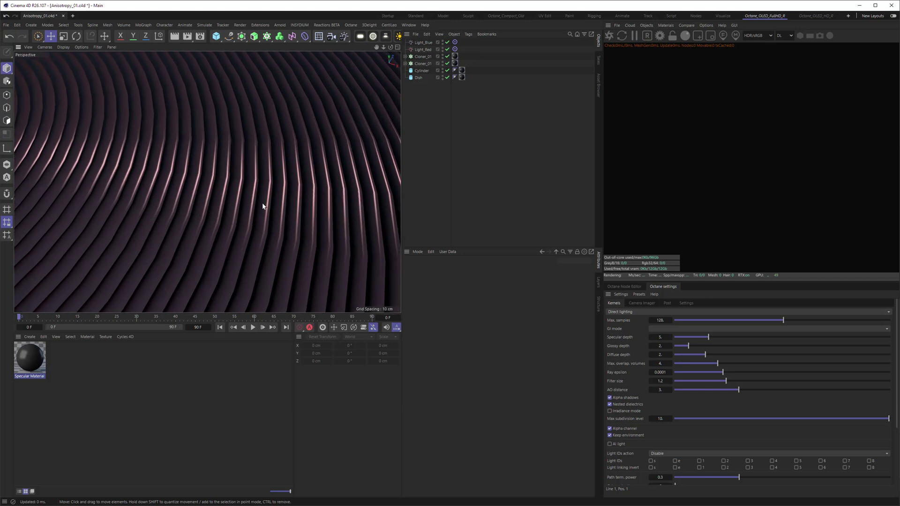
alt+right_drag(310, 149, 181, 164)
alt+drag(181, 165, 224, 192)
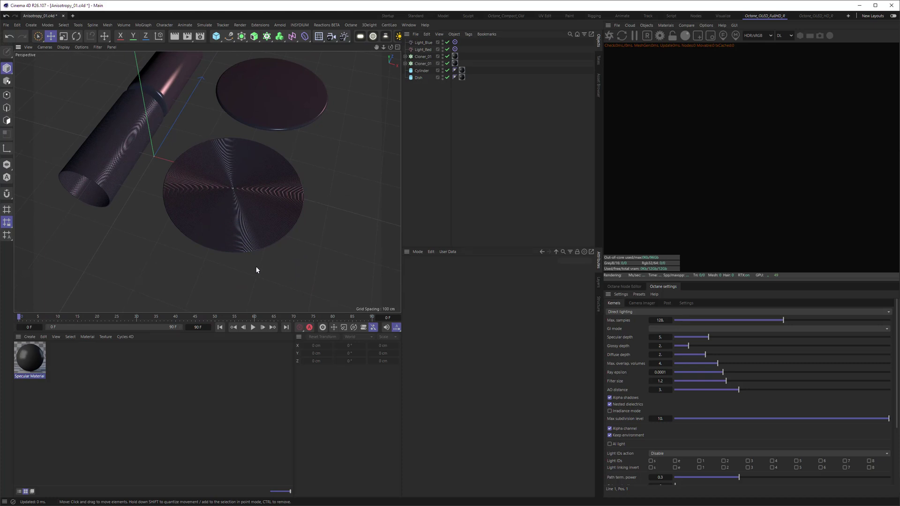
mouse_move(126, 149)
alt+mouse_down()
mouse_move(193, 171)
mouse_move(141, 151)
alt+mouse_up()
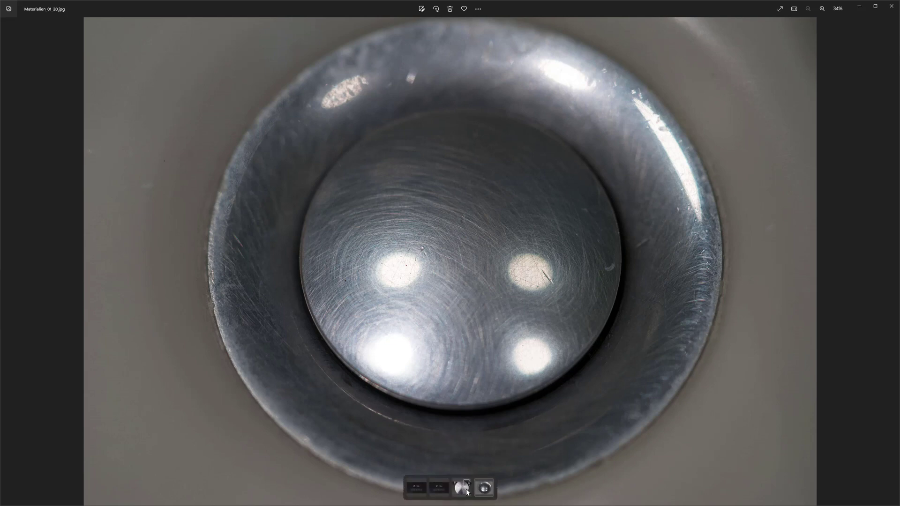
Look at the brushed-metal reference photos and examine the disc's concentric grooves up close in the Cinema 4D scene
click(462, 488)
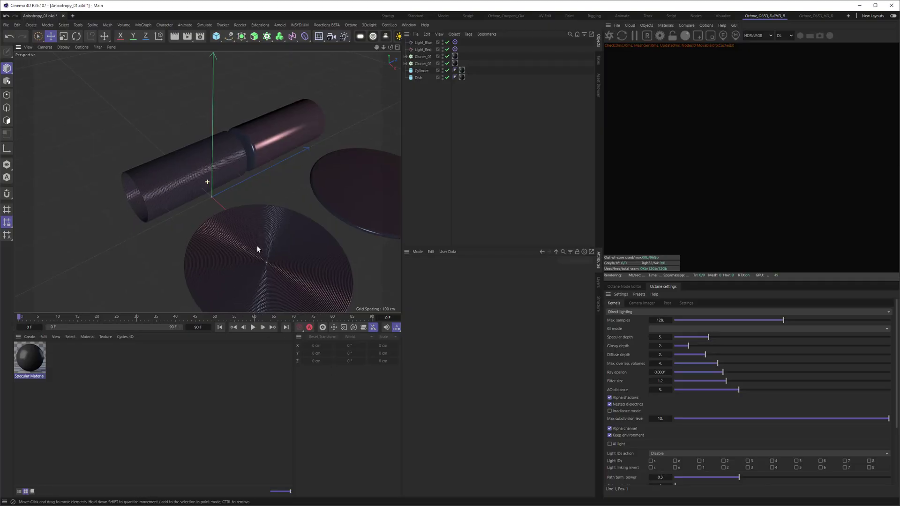
alt+drag(257, 245, 174, 228)
scroll(305, 204, up, 10)
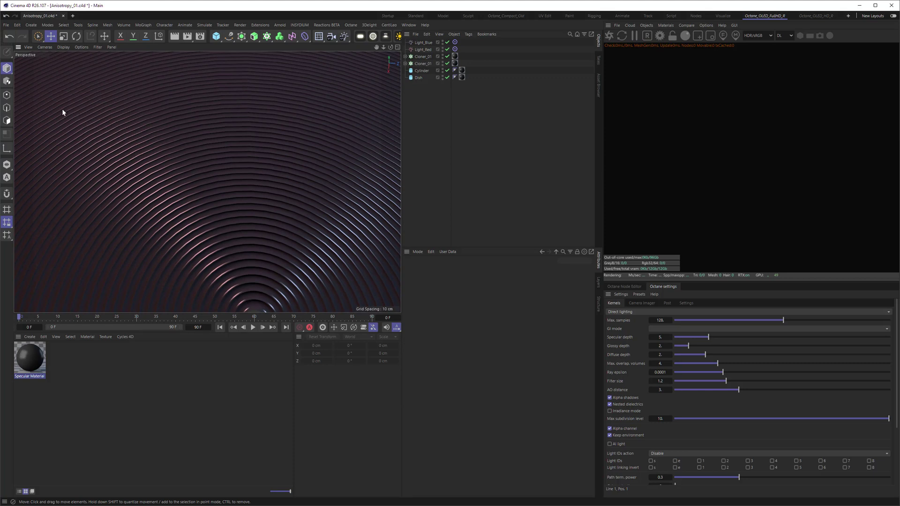
scroll(287, 209, down, 10)
alt+drag(225, 201, 240, 231)
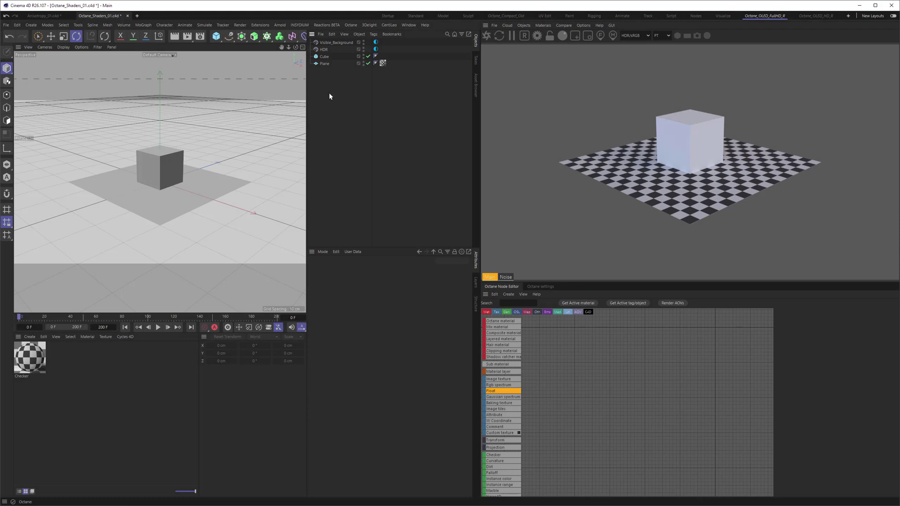
Create an Octane metallic material, apply it to the cube and name it Ani
click(376, 49)
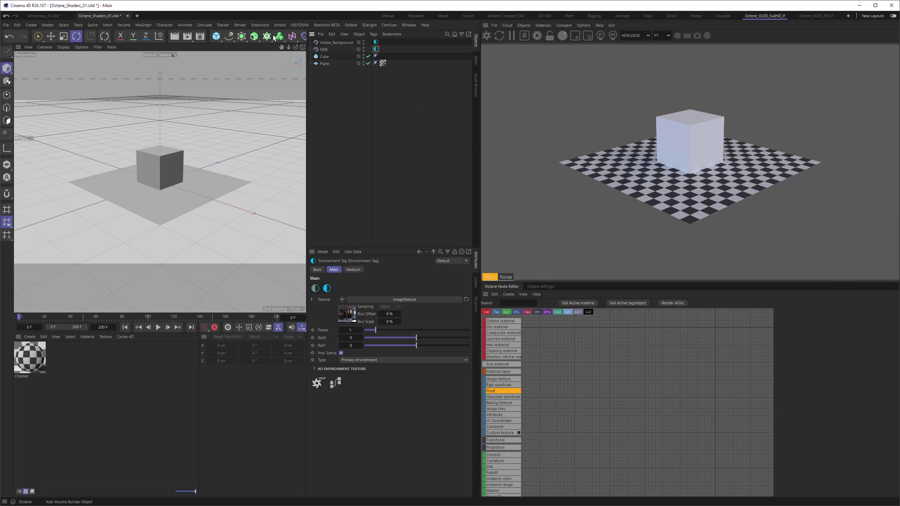
scroll(291, 36, down, 5)
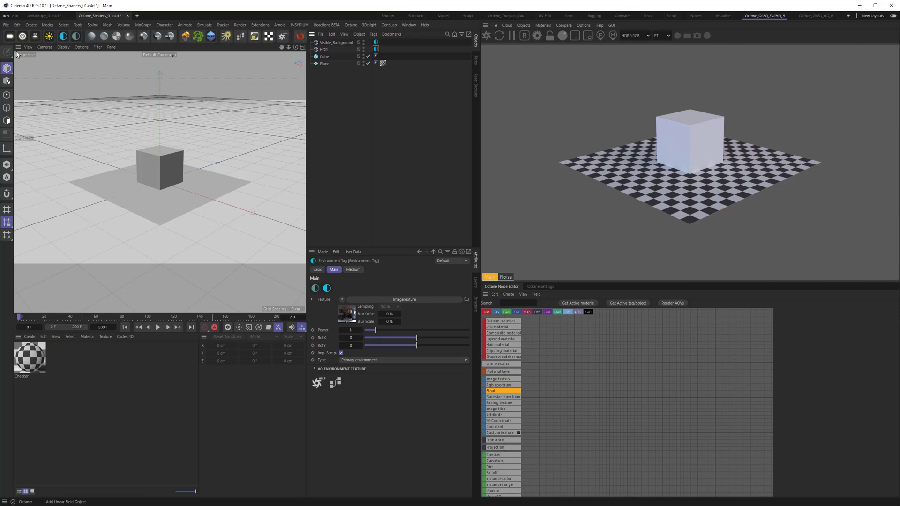
click(129, 36)
click(85, 384)
drag(29, 369, 327, 59)
double_click(21, 376)
text(Ani)
key(Return)
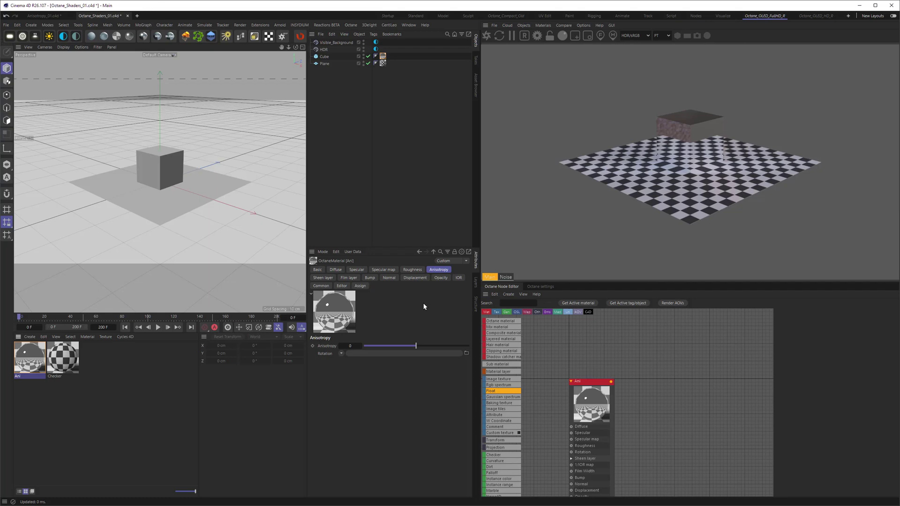
Try an anisotropy of -1 on the smooth Ani material and reset it to 0
scroll(207, 152, up, 5)
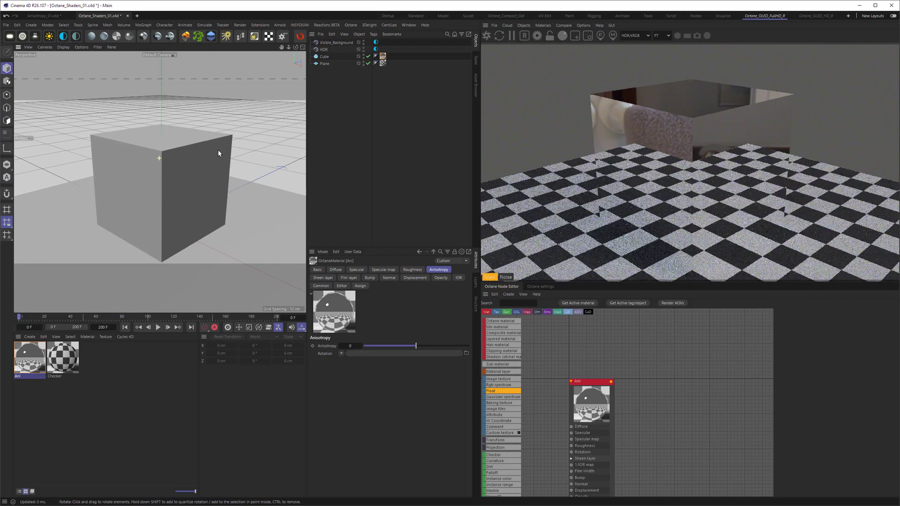
scroll(202, 157, up, 1)
click(395, 347)
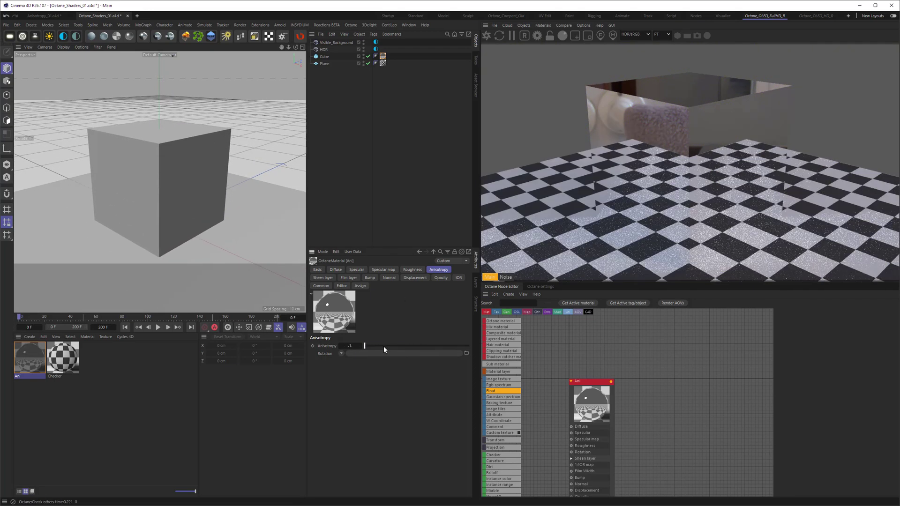
drag(342, 347, 345, 347)
click(346, 346)
text(0)
key(Return)
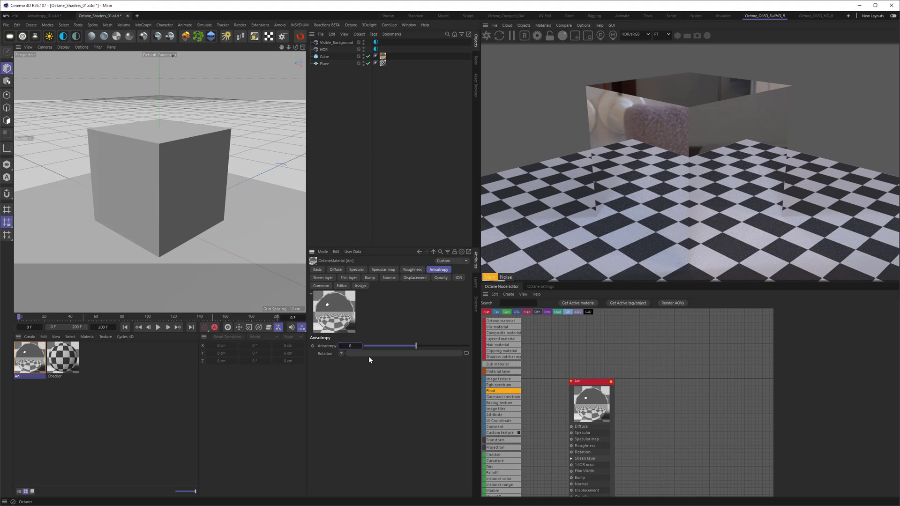
Set the roughness float of the Ani material to 0.25
click(411, 270)
click(343, 379)
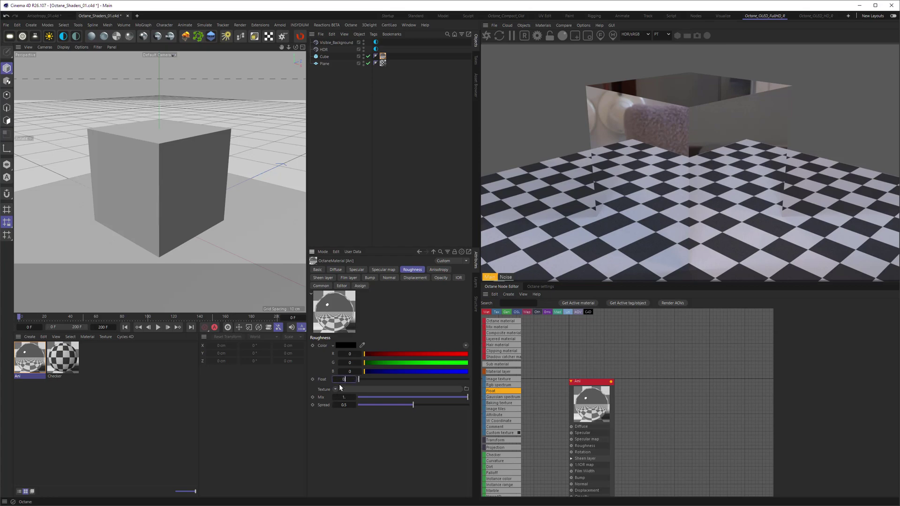
text(.25)
key(Return)
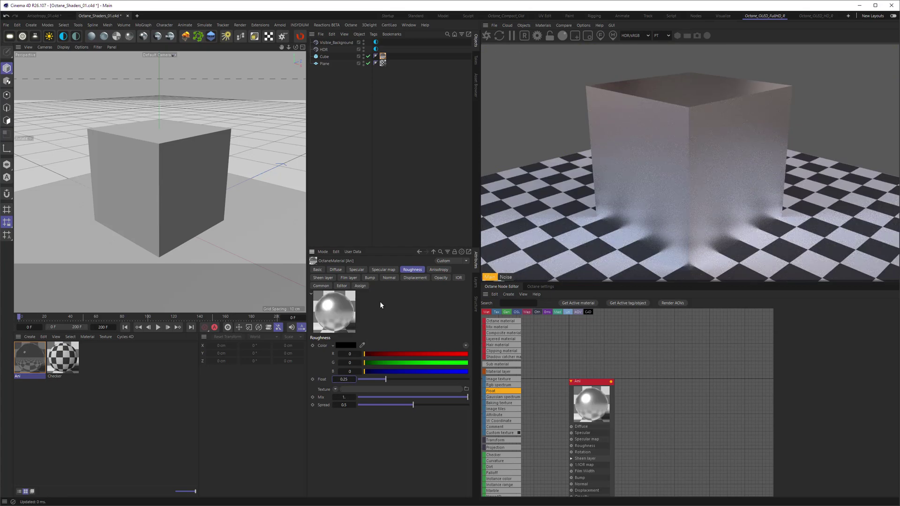
Try a high positive anisotropy on the roughened Ani material and return it to 0
click(438, 270)
drag(412, 346, 468, 344)
key(ctrl+z)
key(ctrl+z)
text(0)
key(Return)
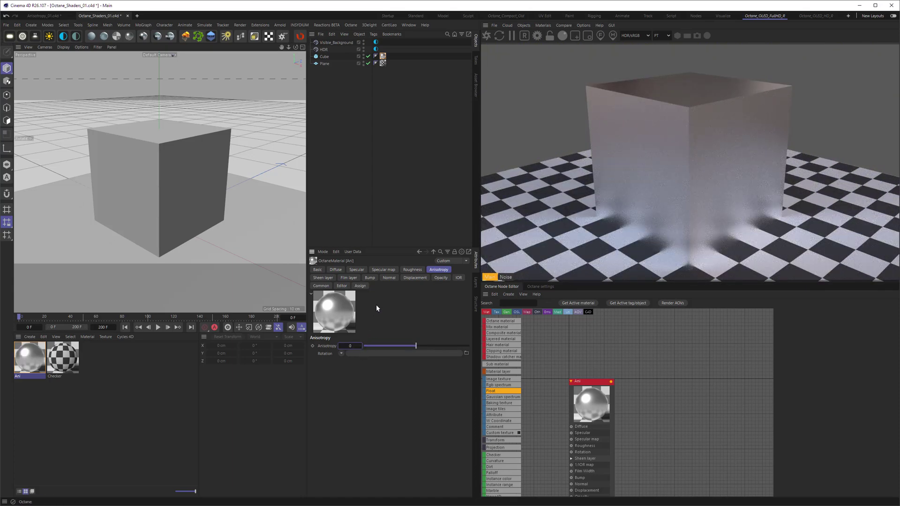
Change the BRDF model of the Ani material to GGX
click(318, 270)
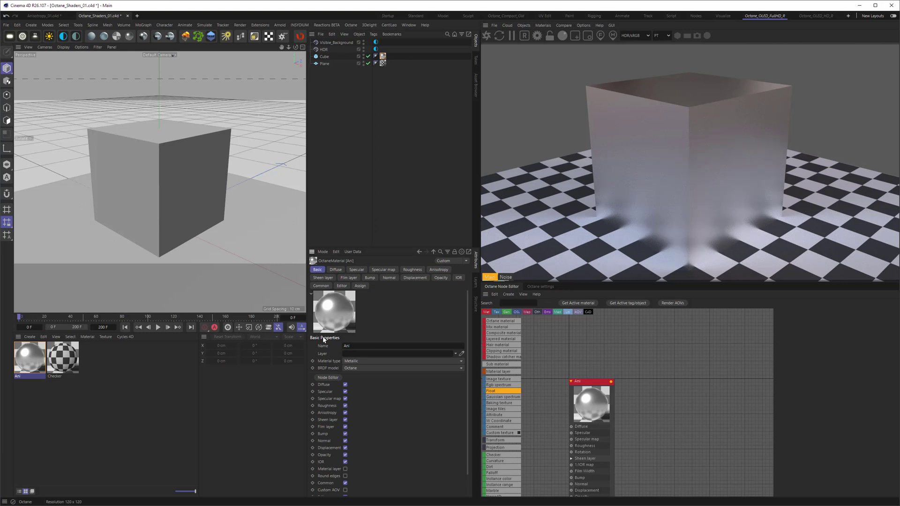
click(353, 369)
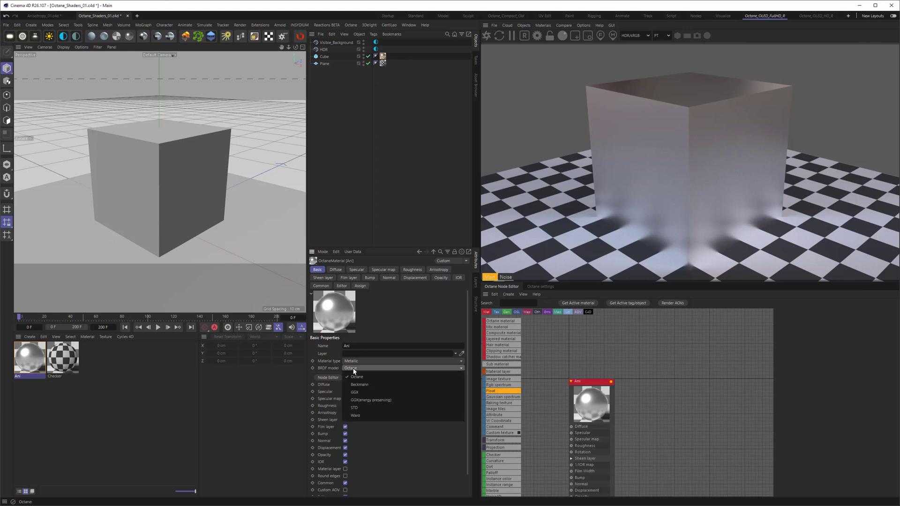
click(356, 393)
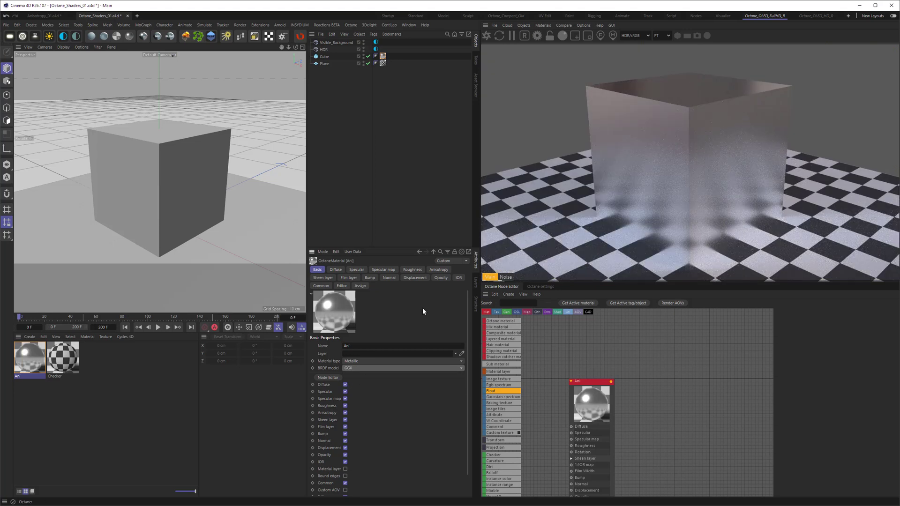
Set the anisotropy of the Ani material to 0.8
click(438, 270)
mouse_move(410, 346)
mouse_down()
mouse_move(373, 346)
mouse_move(459, 346)
mouse_move(393, 345)
mouse_move(447, 357)
mouse_up()
double_click(349, 346)
text(0.8)
key(Return)
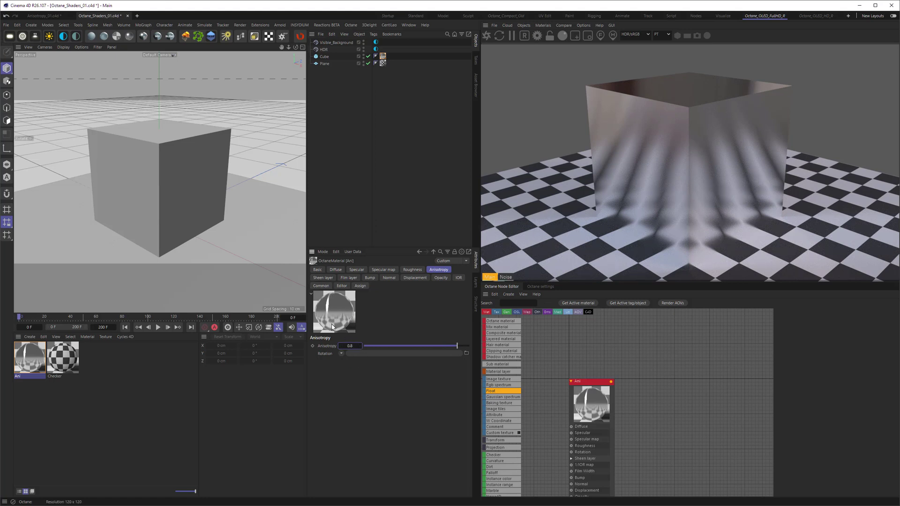
Test the Ani material's anisotropy at -0.8 and at 1, and return it to 0.8
click(349, 345)
click(348, 345)
text(-)
key(Return)
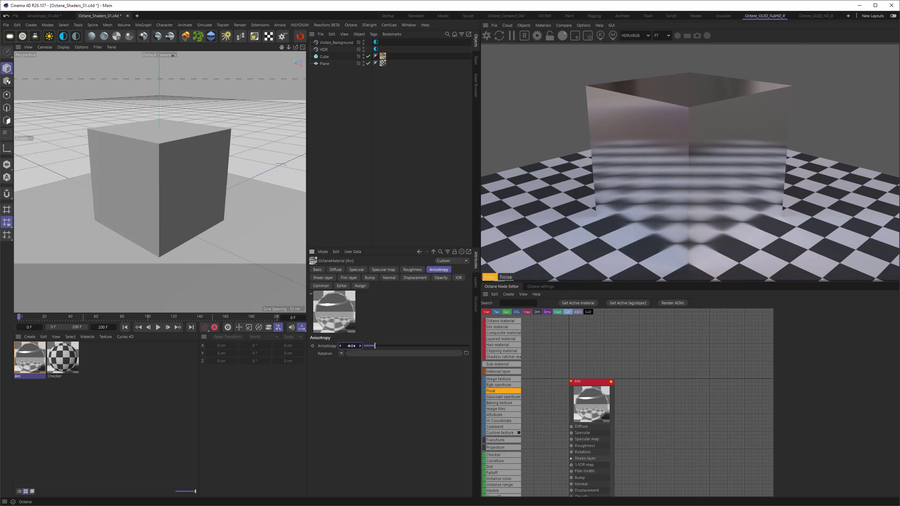
text(1)
key(Return)
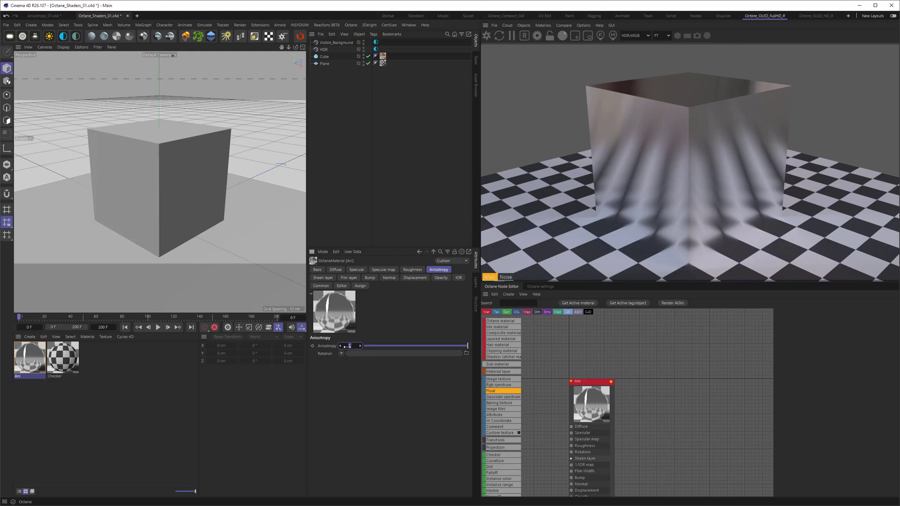
drag(348, 346, 348, 347)
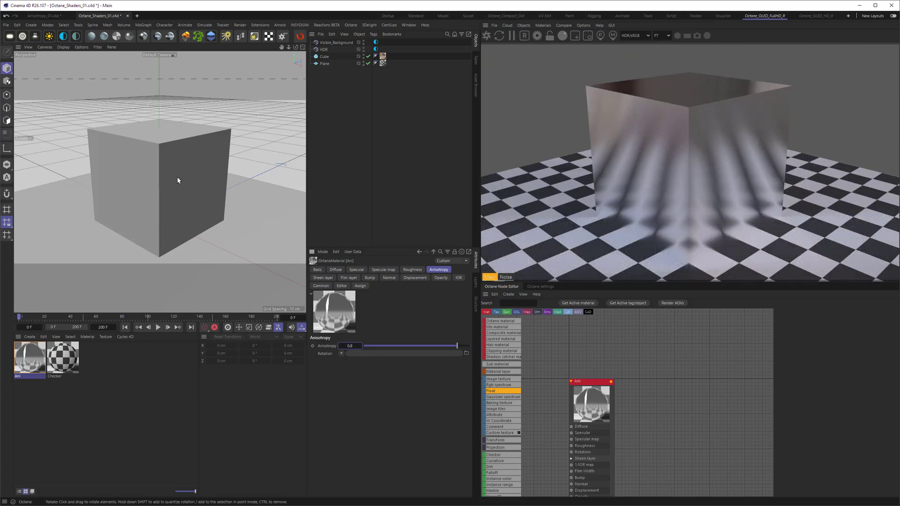
Set the projection of the Ani material tag on the cube to Cubic
alt+drag(177, 181, 196, 187)
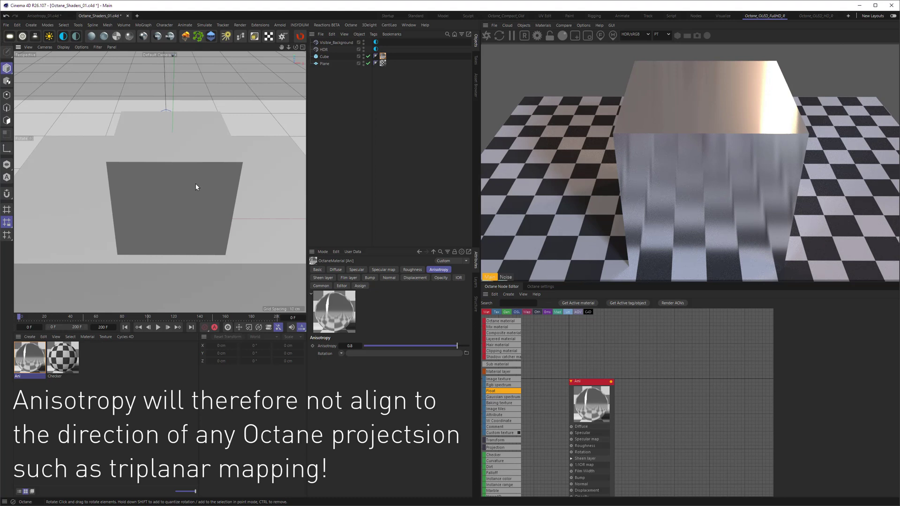
click(382, 56)
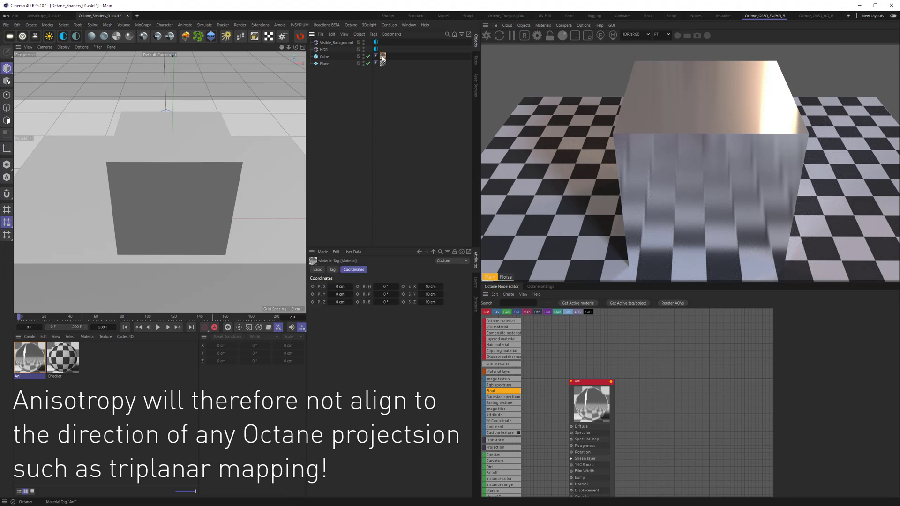
click(333, 271)
click(368, 302)
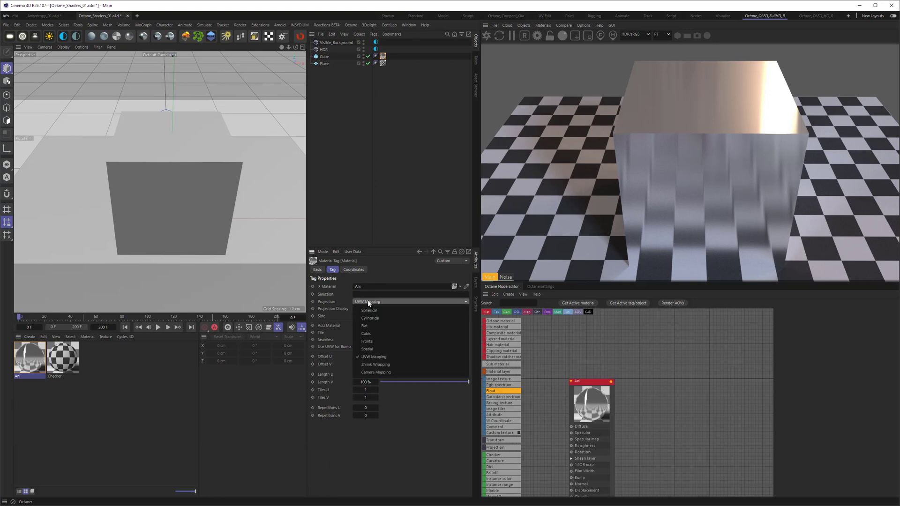
click(369, 333)
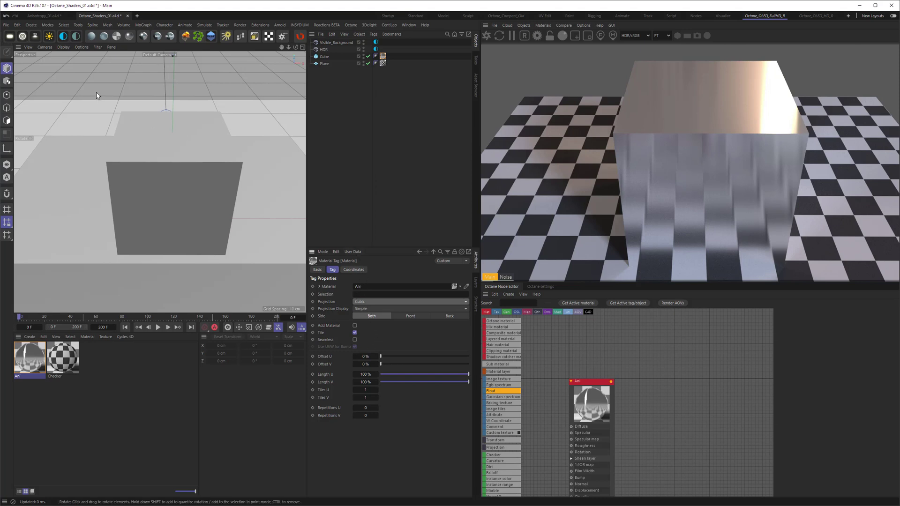
Try rotating the cube's texture projection about 50° in heading and reset the rotation to 0°
click(7, 81)
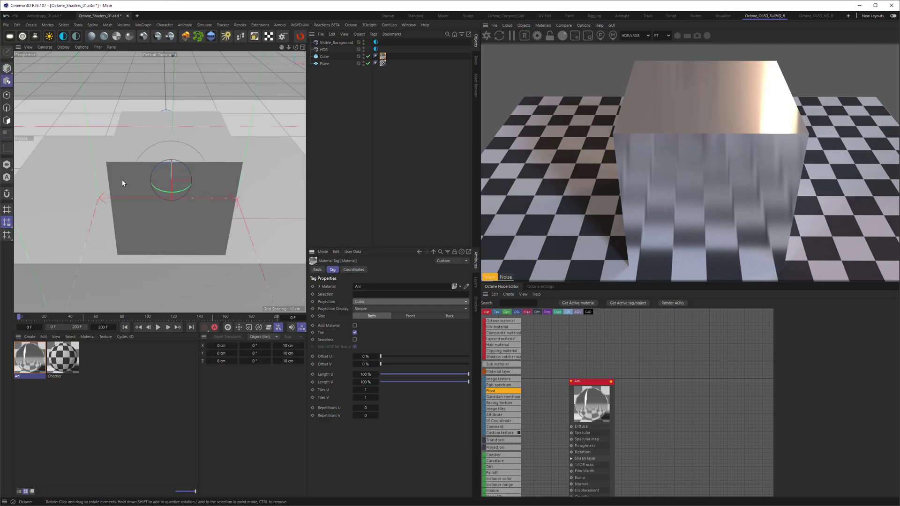
mouse_move(160, 190)
mouse_down()
mouse_move(171, 193)
mouse_move(136, 188)
mouse_move(171, 187)
mouse_up()
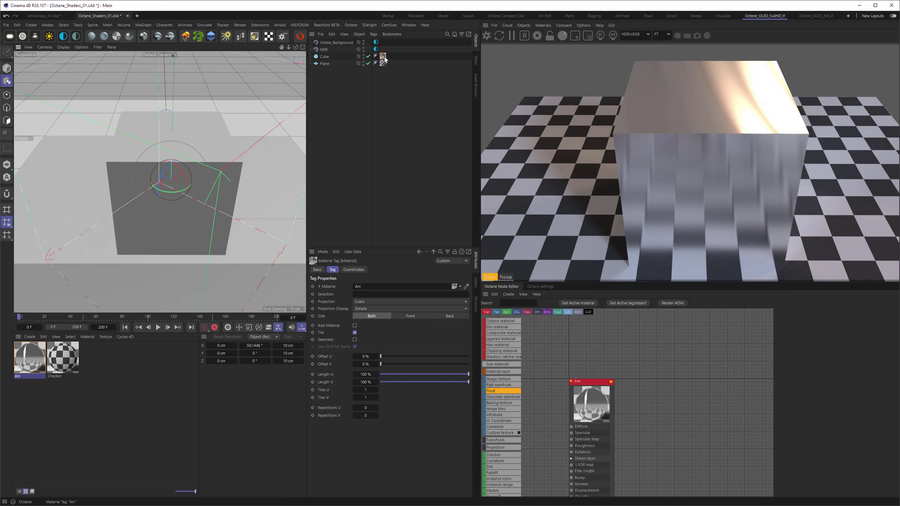
click(354, 270)
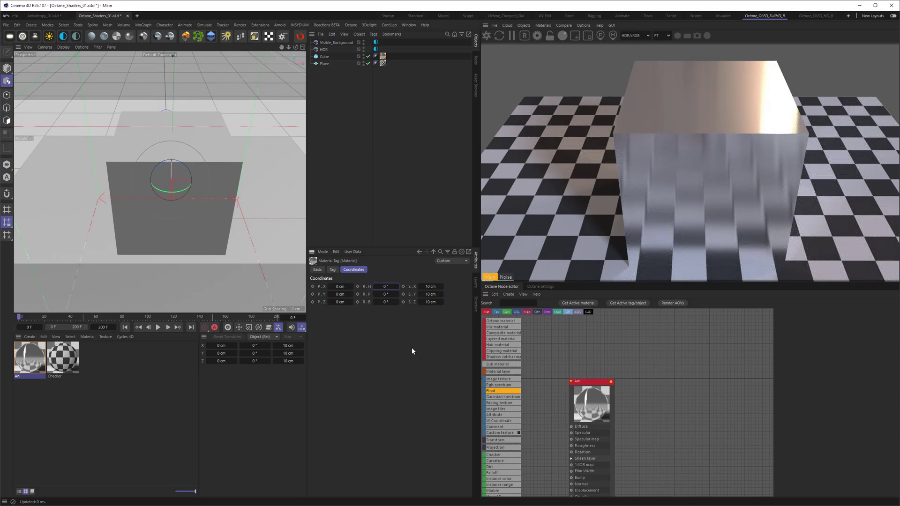
Try a Float texture with a value of about 0.57 on the Ani material's Rotation input and delete it
middle_drag(701, 416, 799, 371)
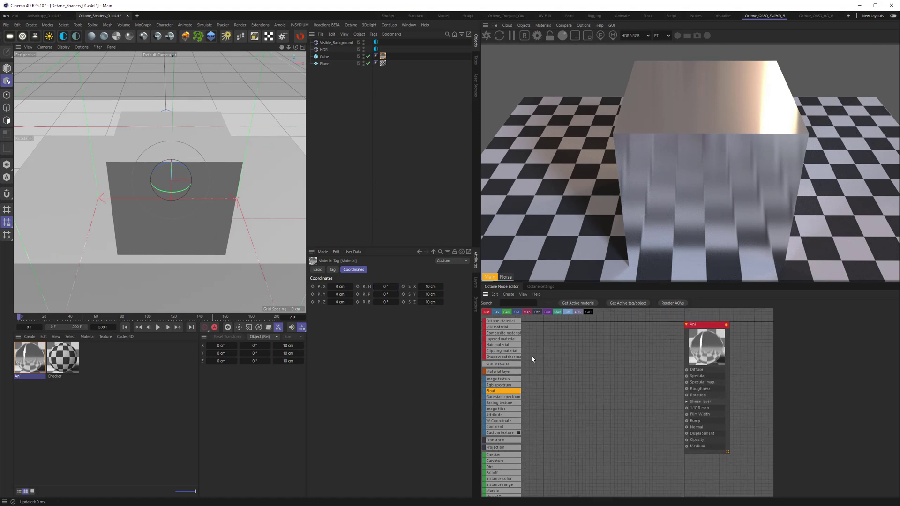
click(27, 359)
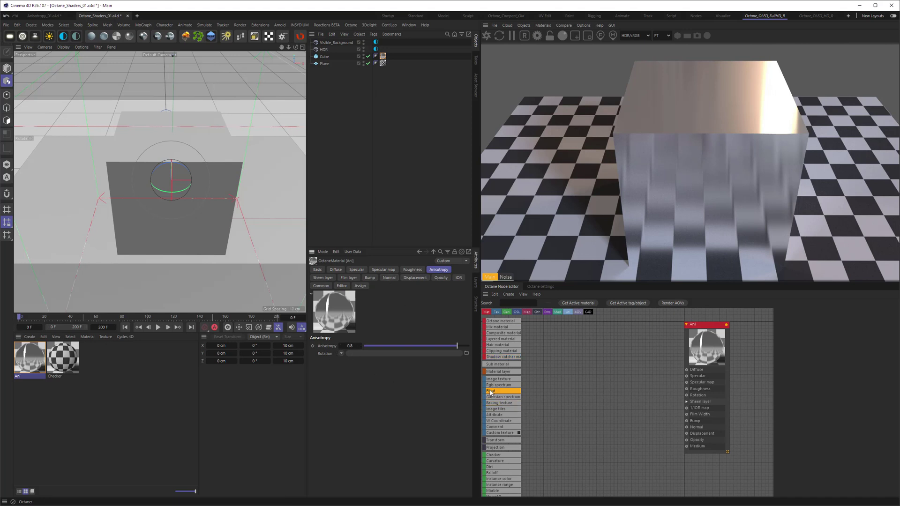
drag(493, 391, 687, 395)
mouse_move(855, 333)
mouse_down()
mouse_move(834, 328)
mouse_move(863, 330)
mouse_up()
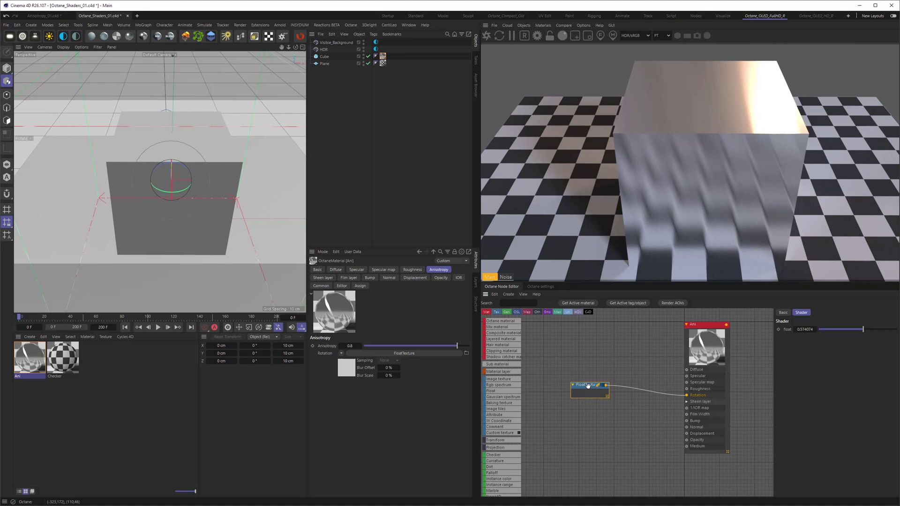
key(Delete)
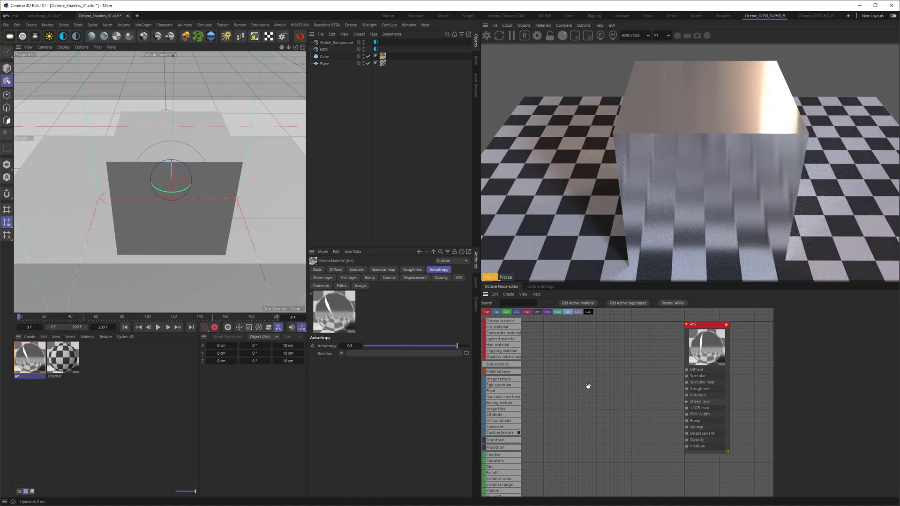
Add a Gradient generator node to the Ani material, show all its pins, and connect its output to the Specular input
text(grad)
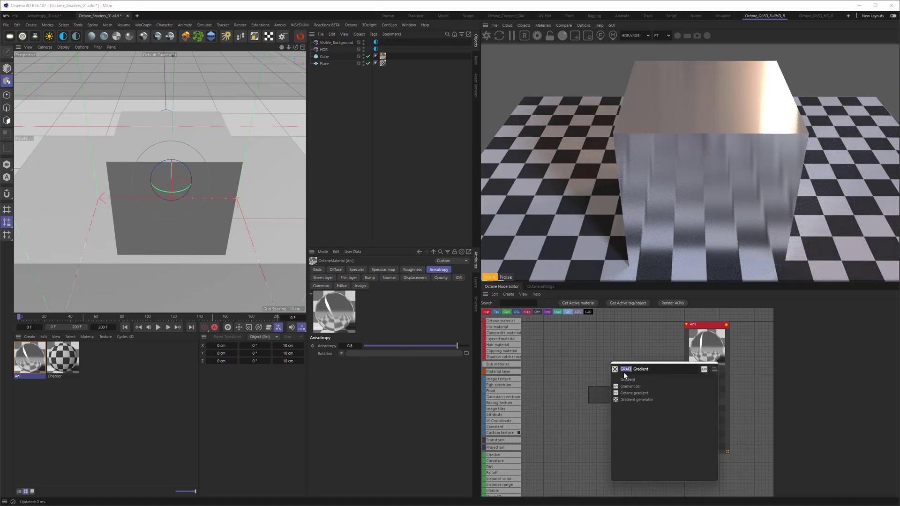
click(632, 399)
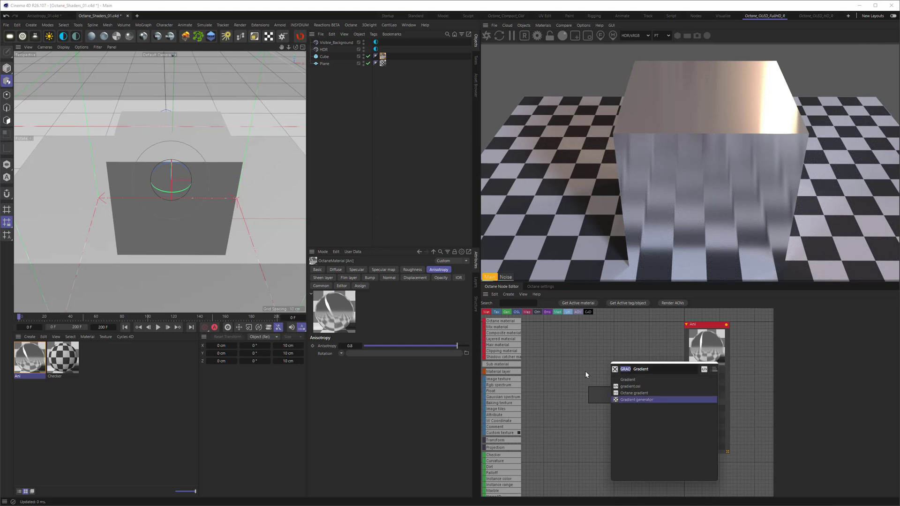
click(636, 400)
right_click(594, 393)
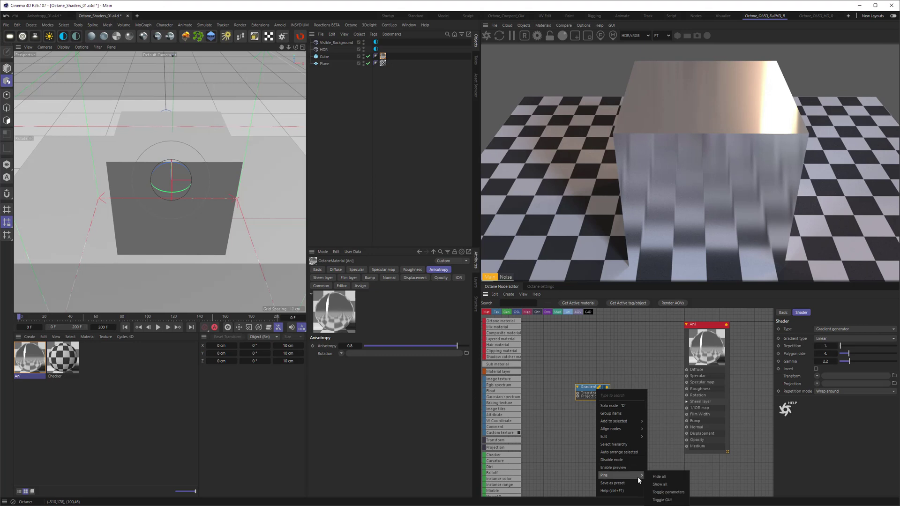
click(662, 487)
drag(606, 388, 688, 378)
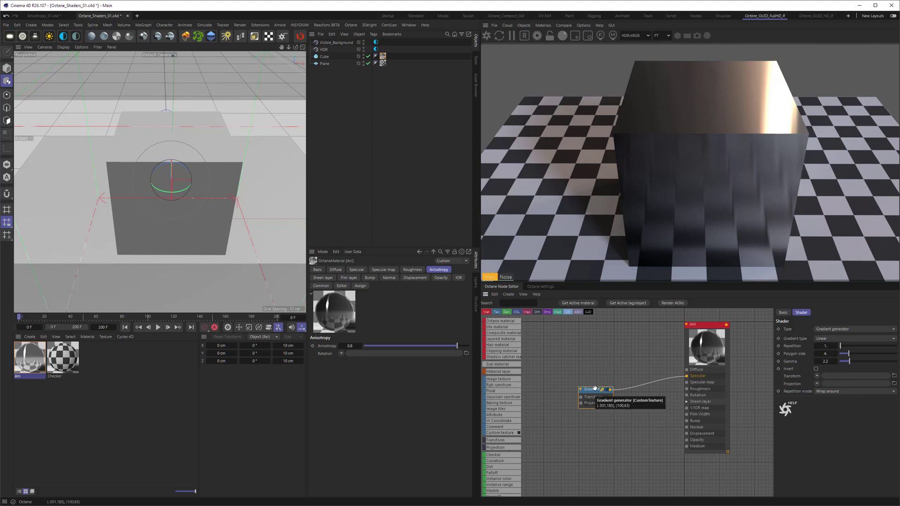
Set the gradient type to Angular and also connect the Gradient generator to the Ani material's Rotation input
click(833, 338)
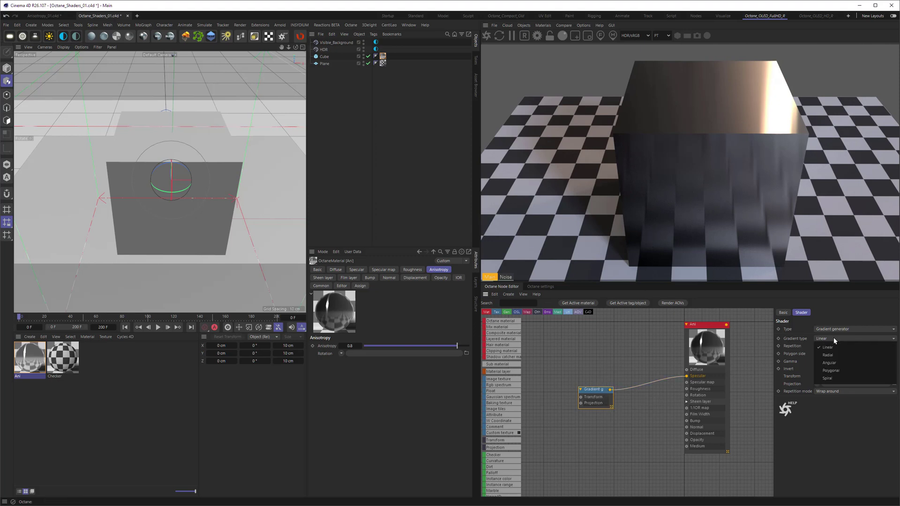
click(830, 363)
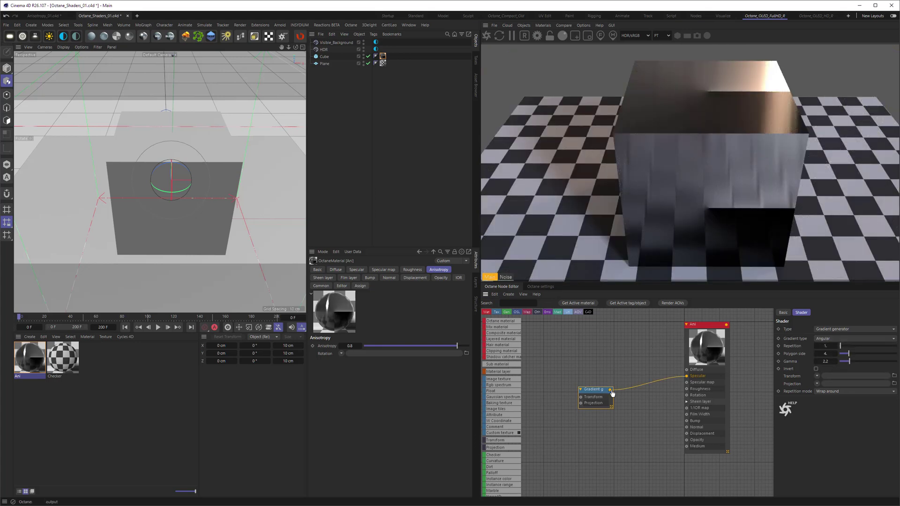
drag(612, 392, 687, 396)
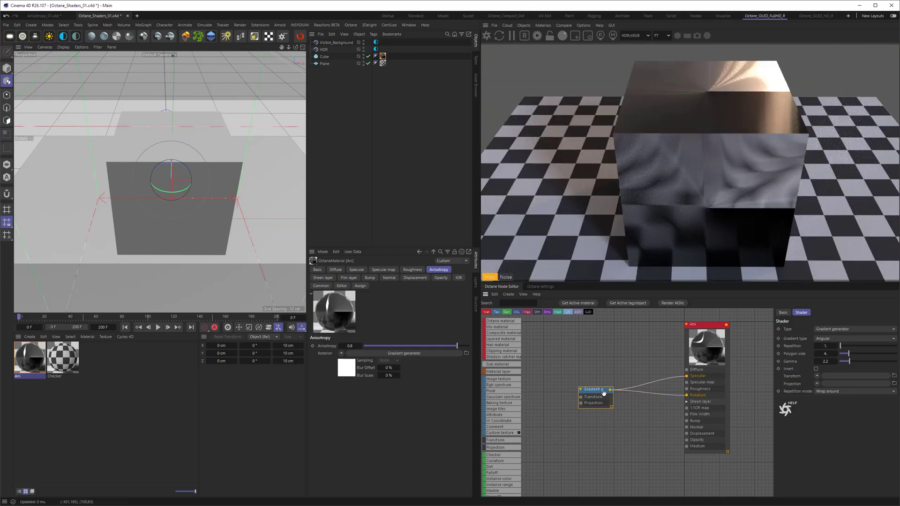
drag(598, 388, 600, 394)
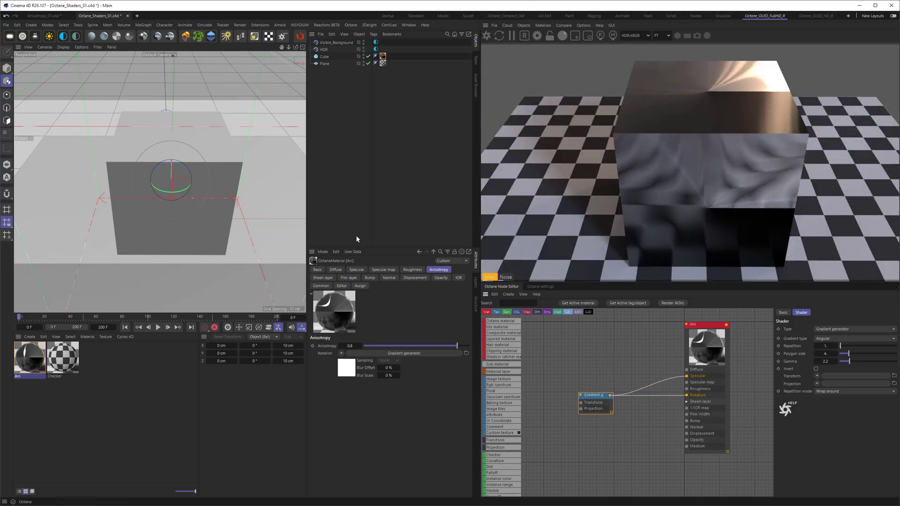
Add a Transform node feeding the Gradient generator's Transform input and set its Z rotation to -90
alt+drag(201, 136, 217, 156)
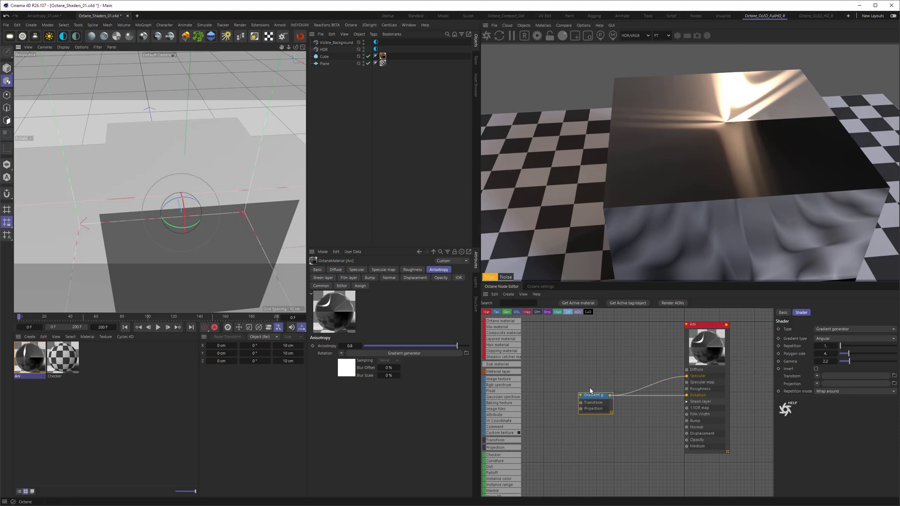
middle_drag(590, 390, 620, 382)
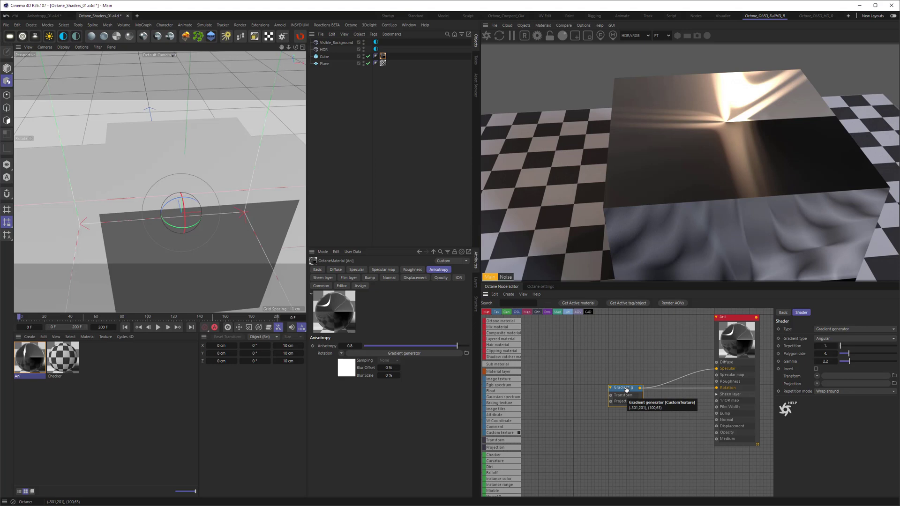
click(501, 440)
click(571, 392)
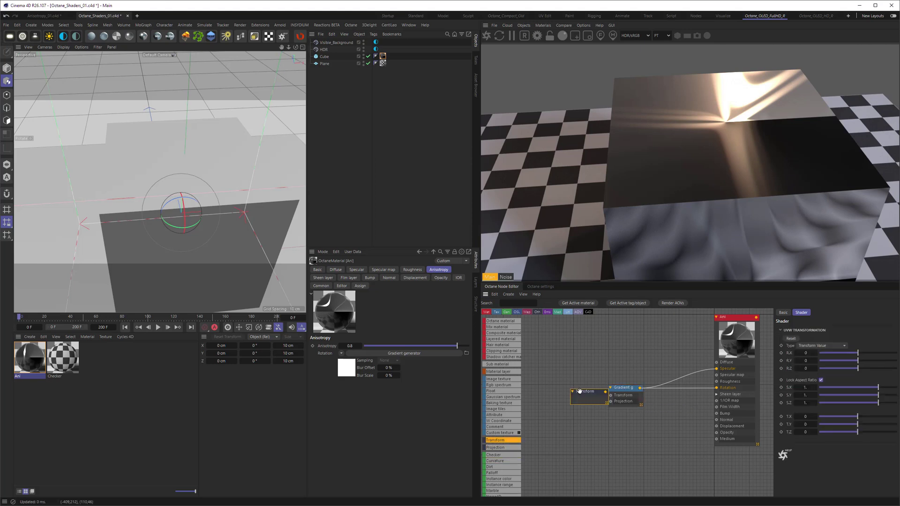
mouse_move(574, 395)
mouse_down()
mouse_move(612, 402)
mouse_move(567, 395)
mouse_up()
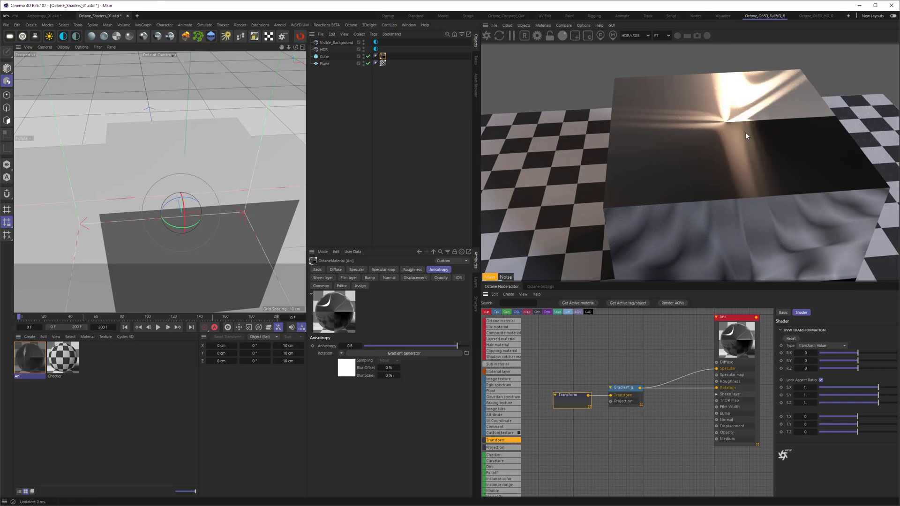
alt+drag(249, 223, 253, 249)
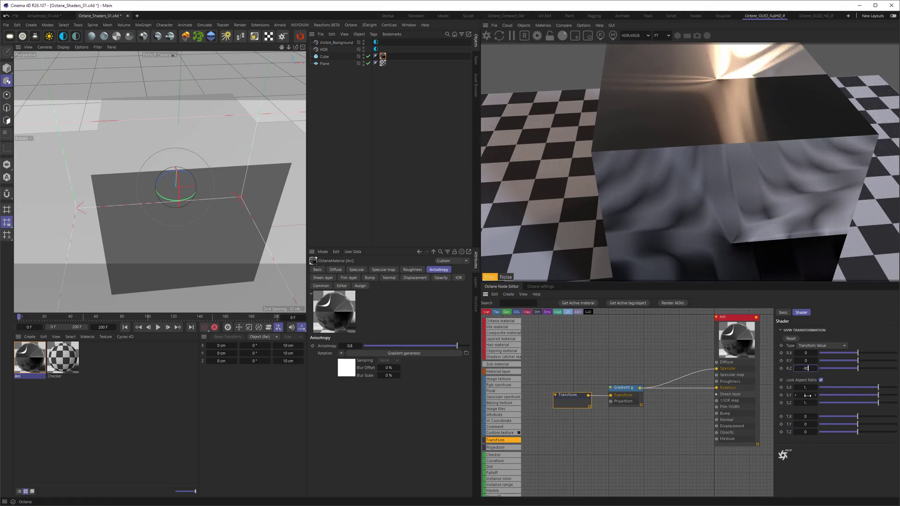
key(Return)
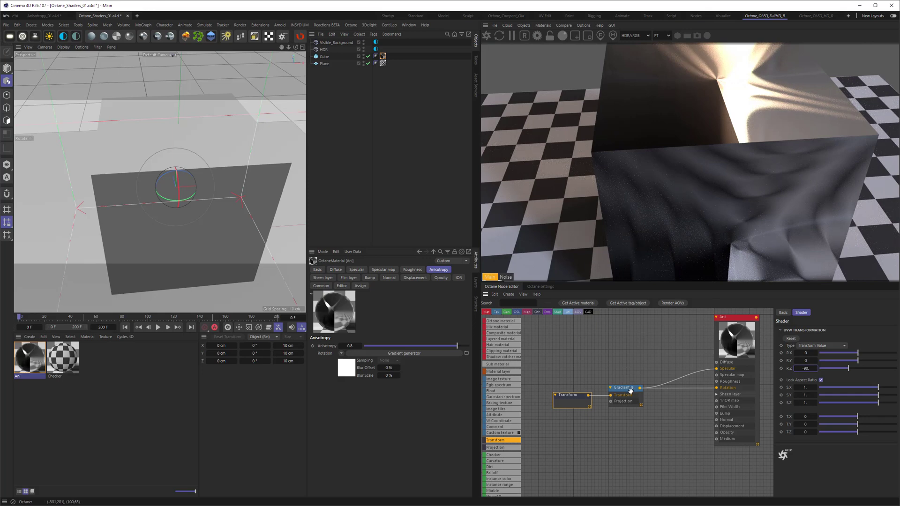
Enable Invert on the Gradient generator and set its gamma to 1
click(626, 391)
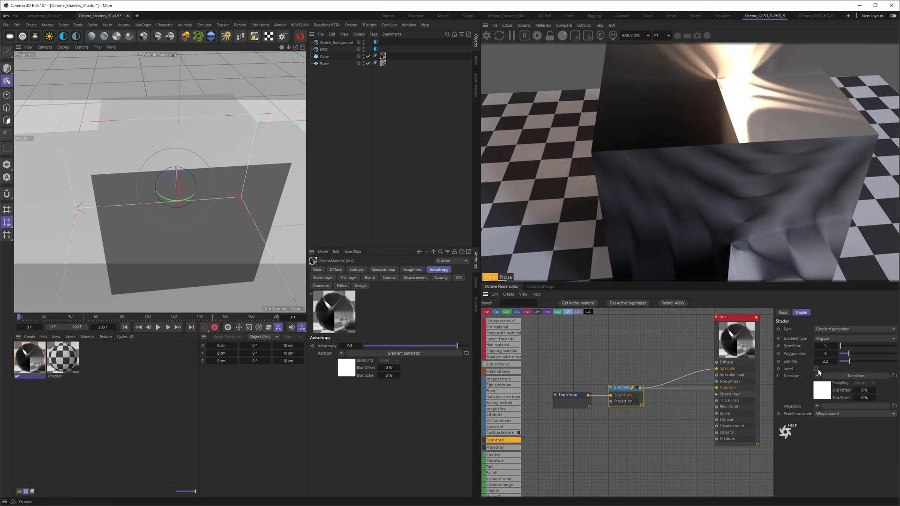
click(816, 369)
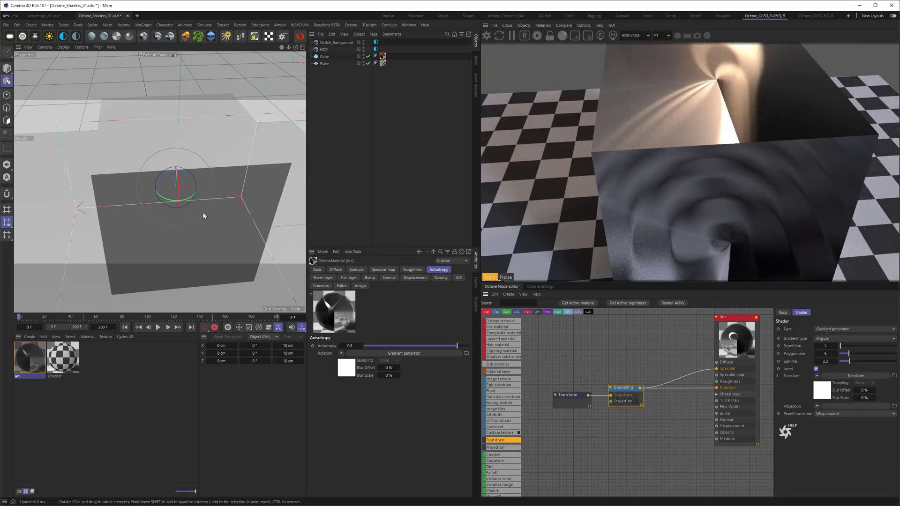
scroll(196, 210, up, 2)
scroll(196, 210, down, 1)
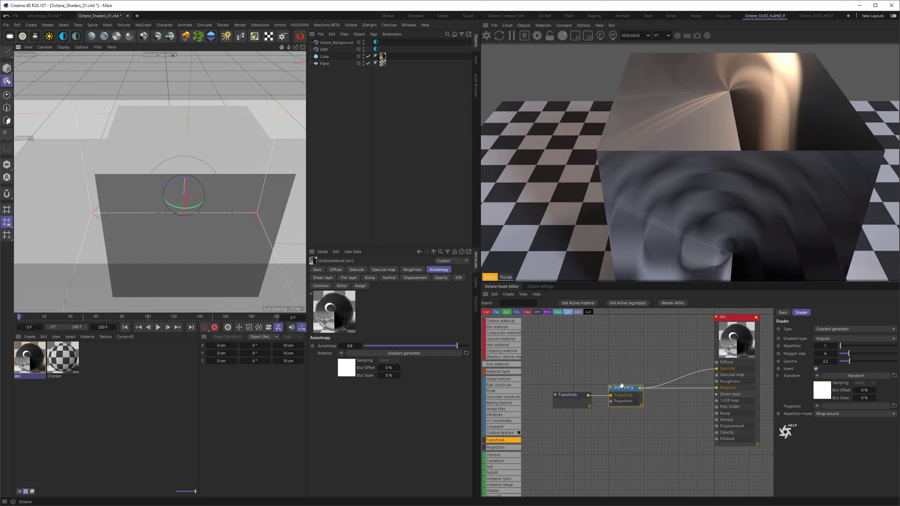
click(824, 361)
text(1)
key(Return)
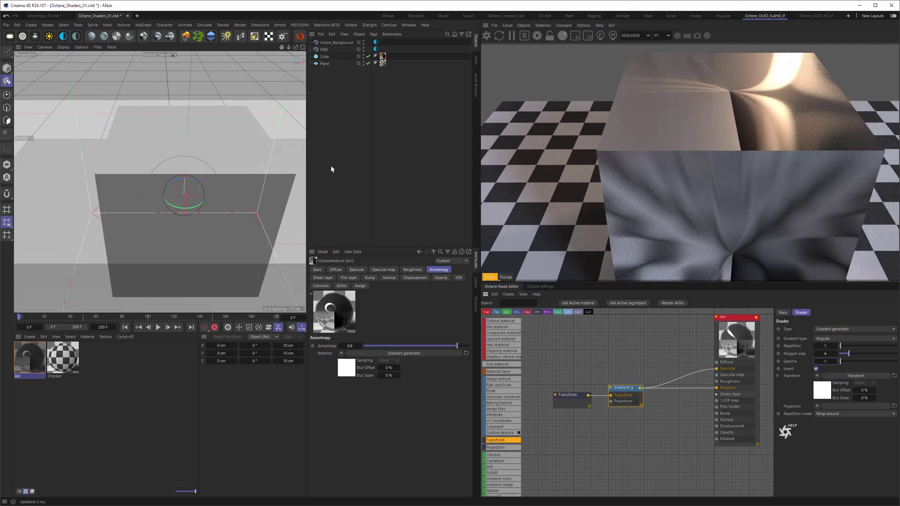
Disconnect the Gradient generator from the Ani material's Specular input, keeping it only on Rotation
alt+drag(218, 168, 300, 207)
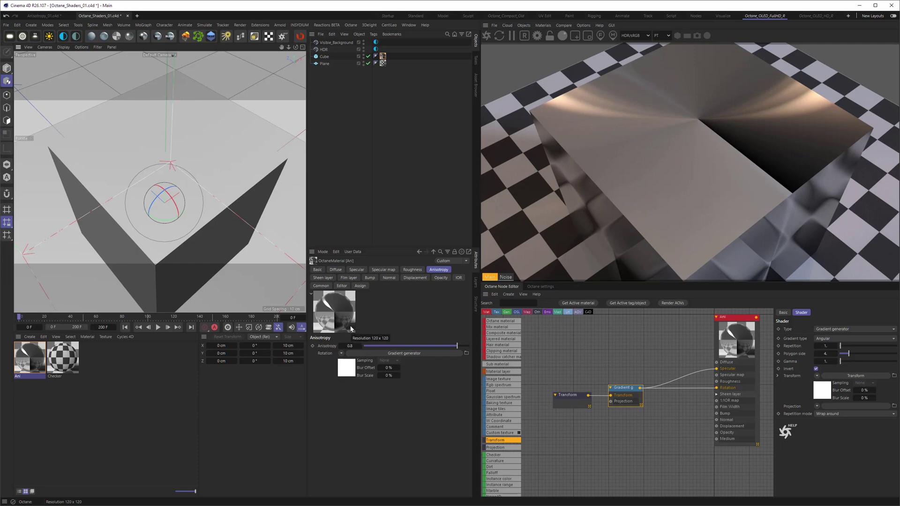
drag(716, 369, 703, 368)
alt+drag(197, 171, 139, 155)
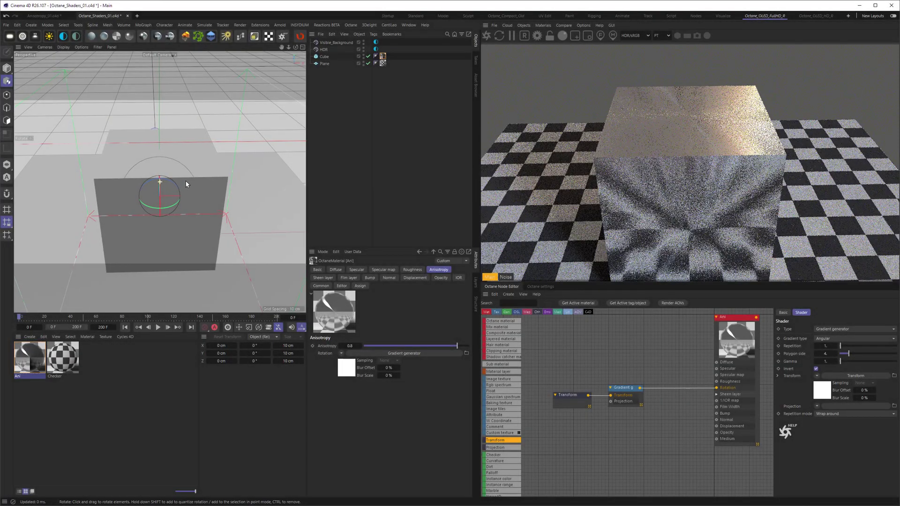
drag(179, 181, 191, 187)
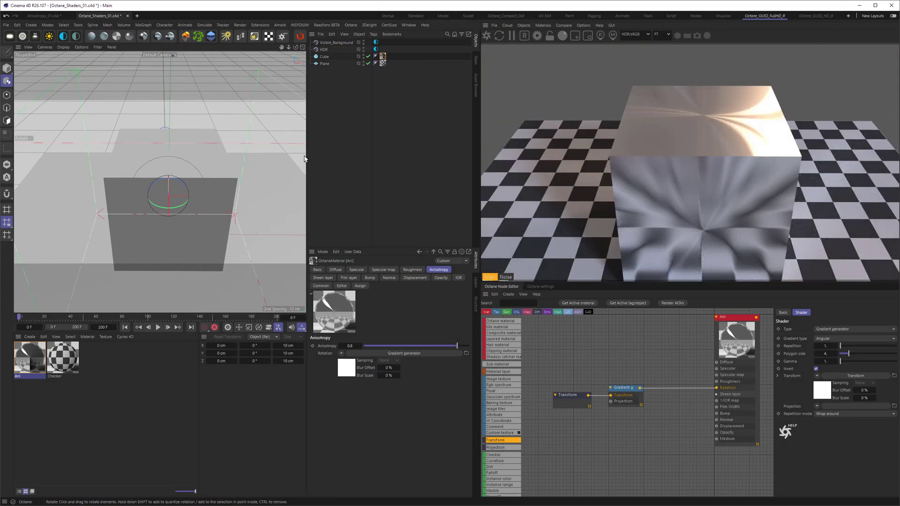
Set the projection of the Ani material tag on the cube to Flat
click(383, 56)
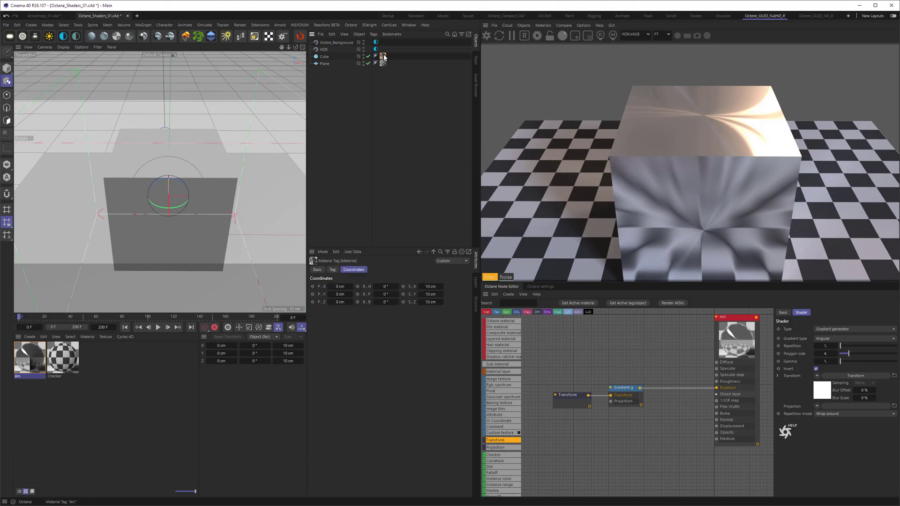
click(333, 270)
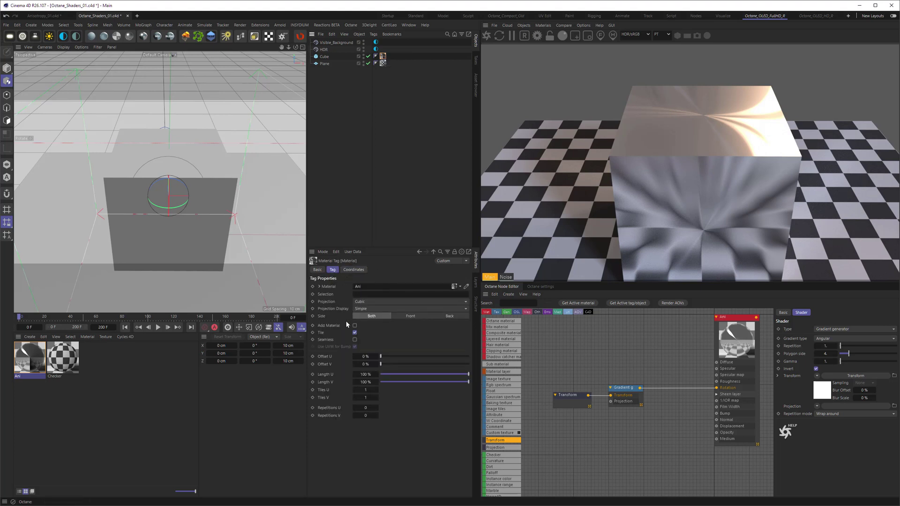
click(366, 303)
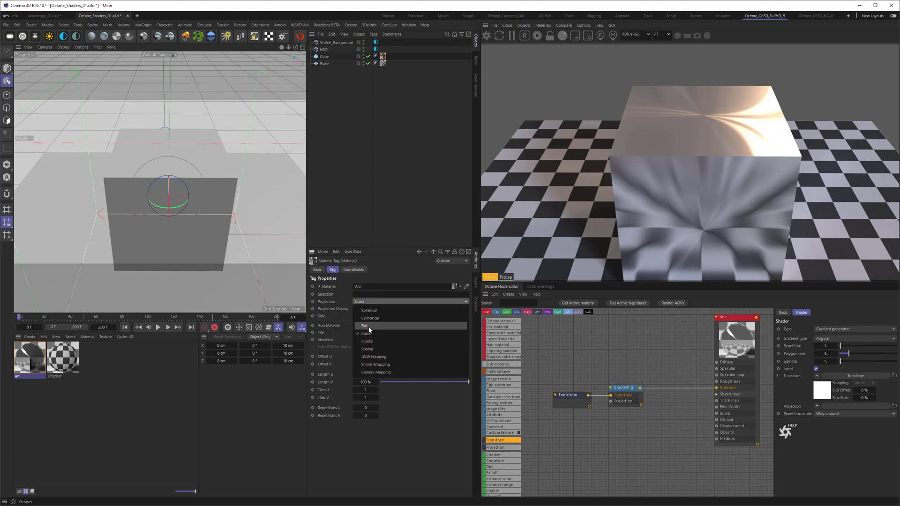
click(366, 326)
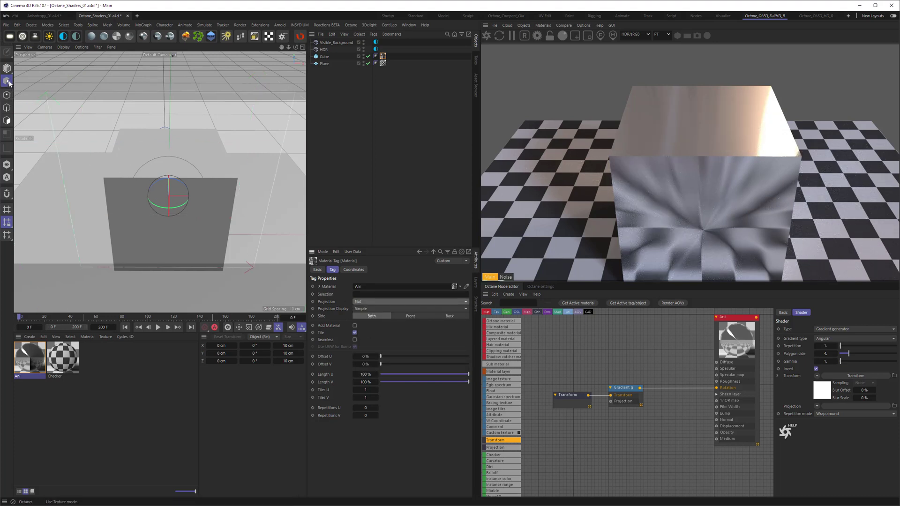
Set the material tag's pitch rotation to 90° and inspect the reflections on the cube's faces
click(354, 270)
click(386, 294)
text(90)
key(Return)
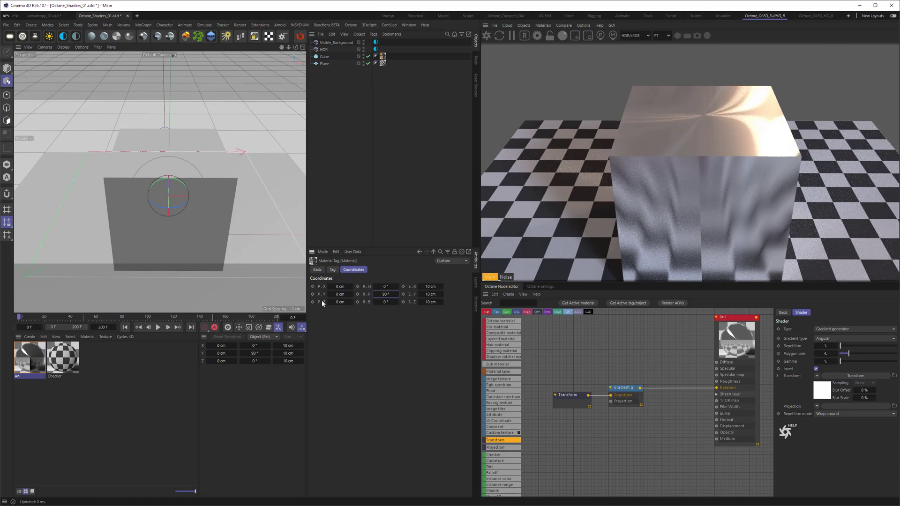
scroll(58, 41, up, 5)
key(e)
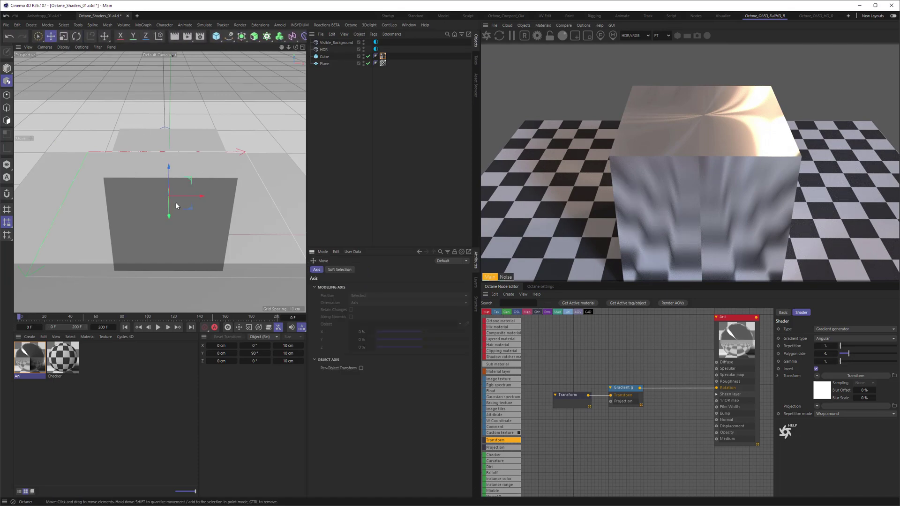
alt+drag(155, 196, 186, 178)
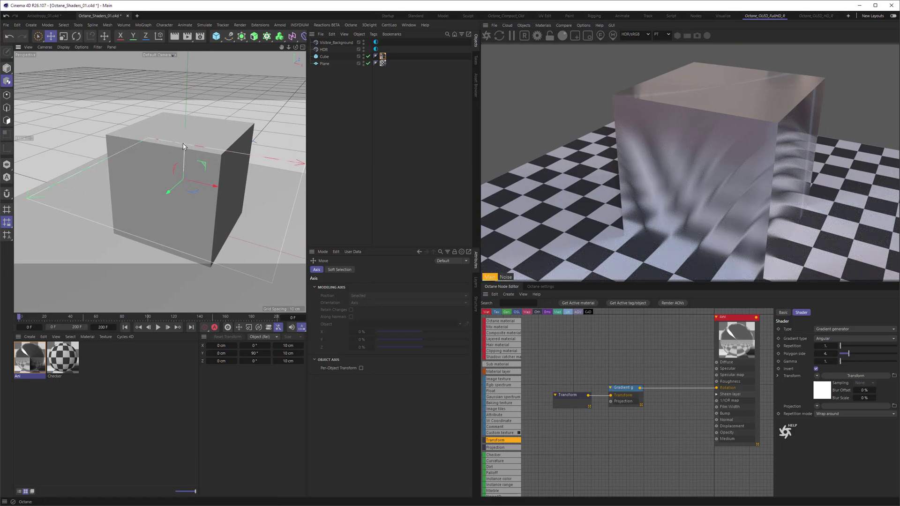
alt+drag(158, 159, 189, 181)
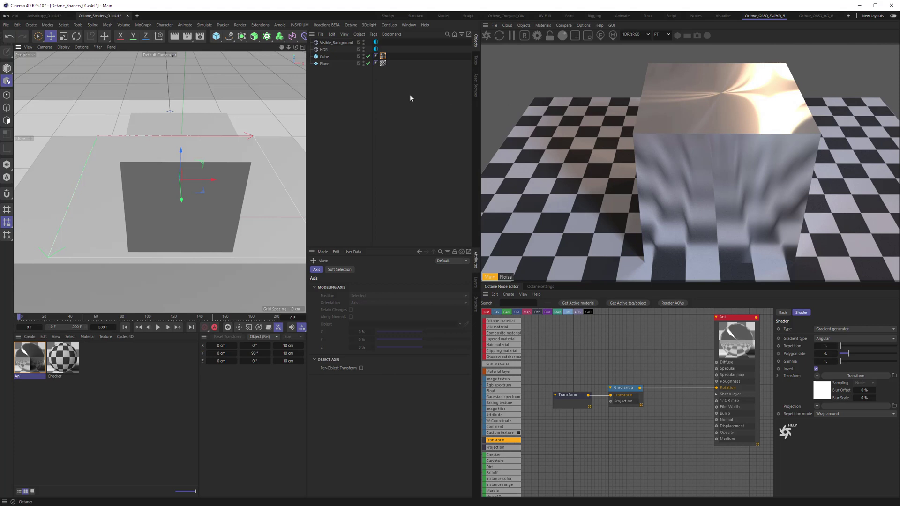
Try rotating the cube to a heading of about 212° and undo the rotation
click(186, 206)
key(r)
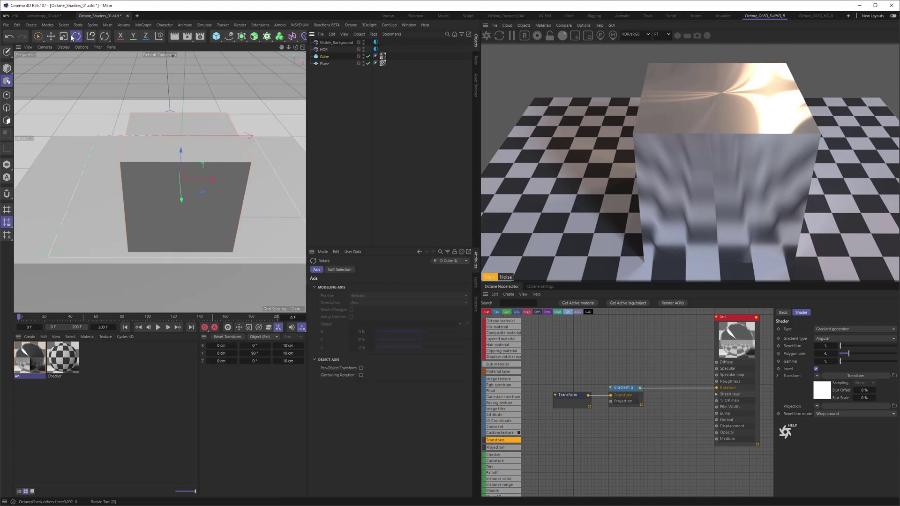
drag(150, 181, 164, 197)
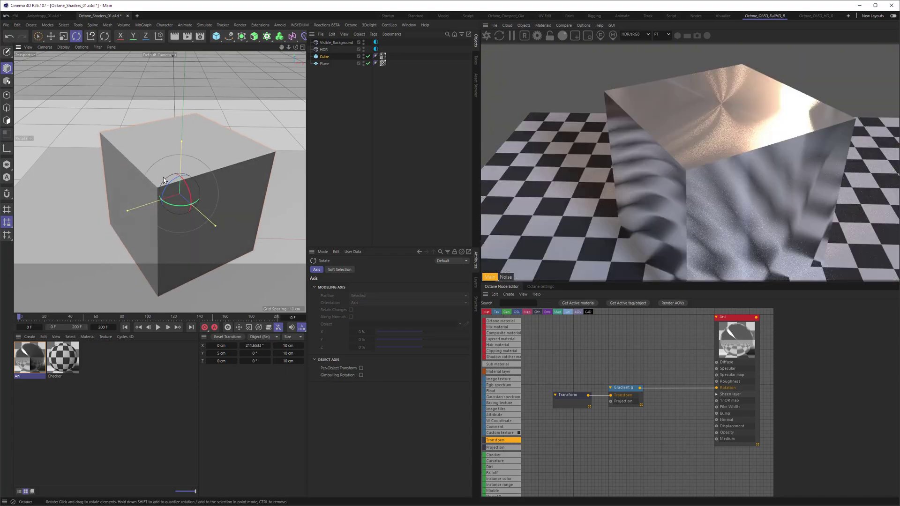
click(9, 36)
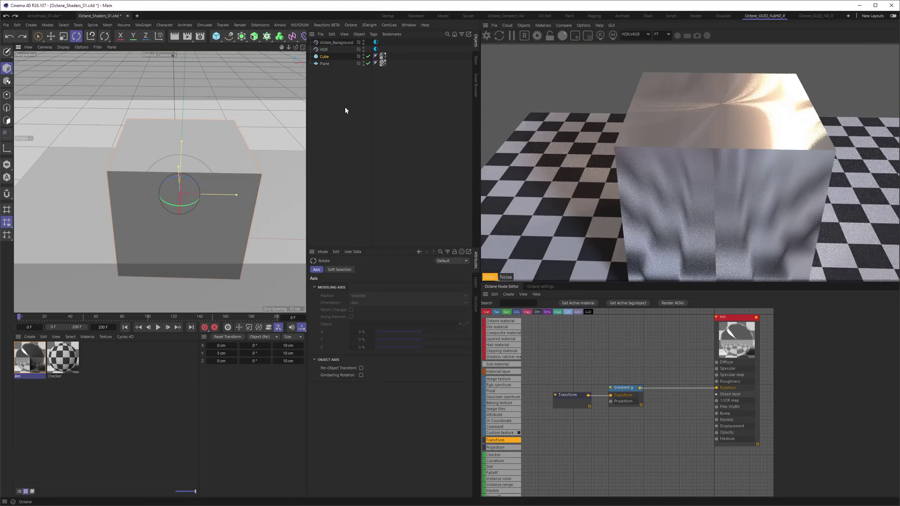
Set the Ani material tag's pitch rotation to -90° and display its projection in Texture mode
click(383, 56)
click(384, 294)
text(90)
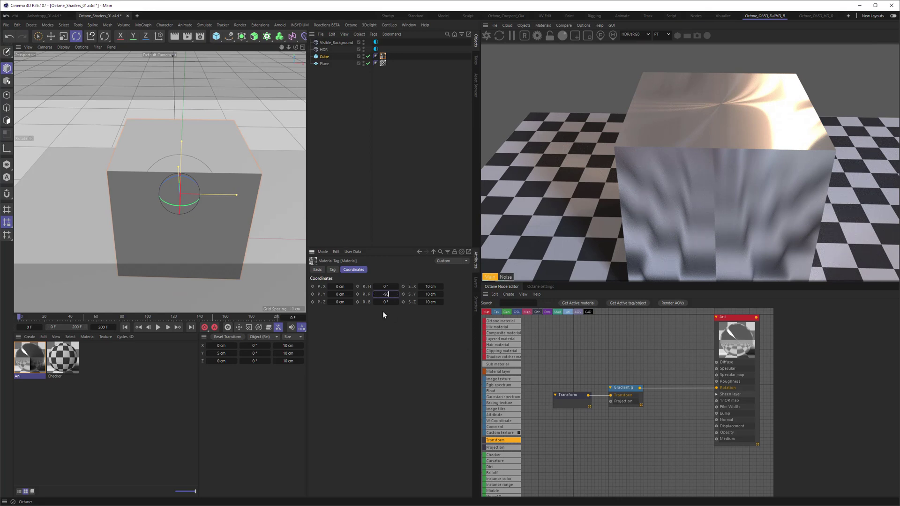
key(Return)
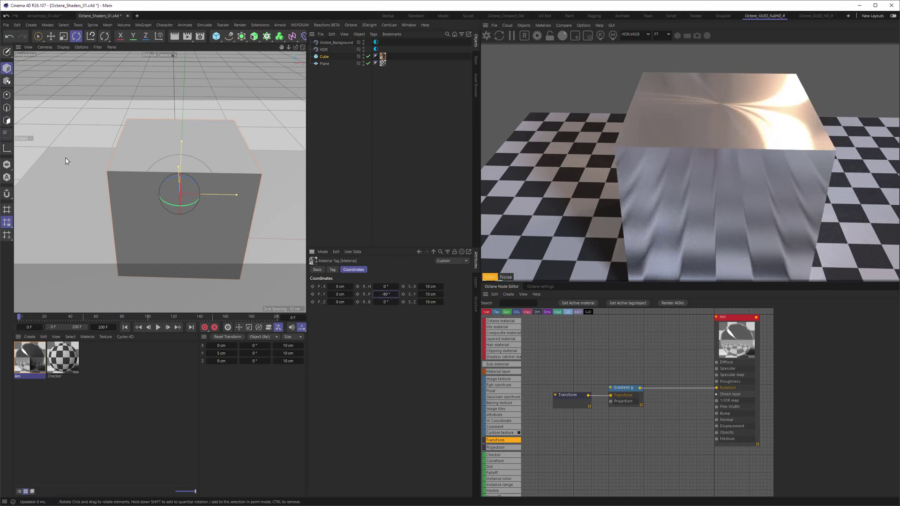
click(6, 80)
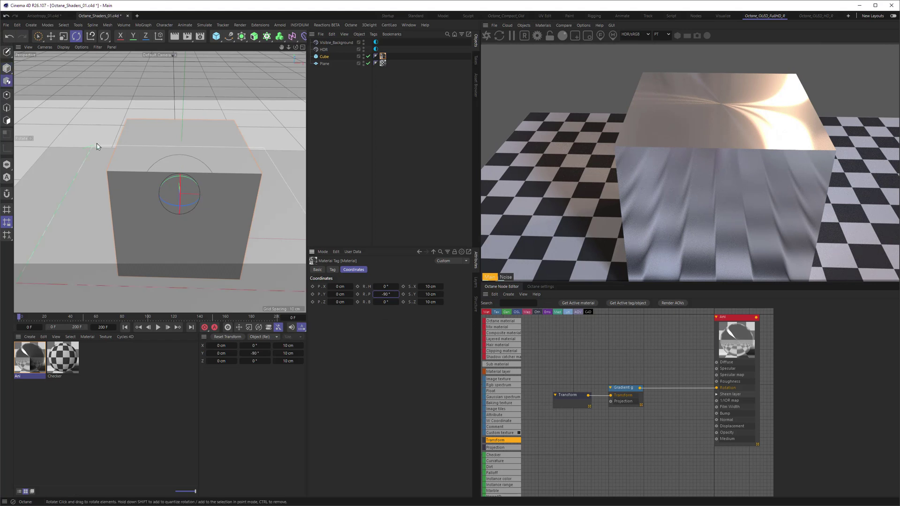
Return to Model mode and try rotating the cube freely with the Rotate tool to test how the reflections react
click(51, 36)
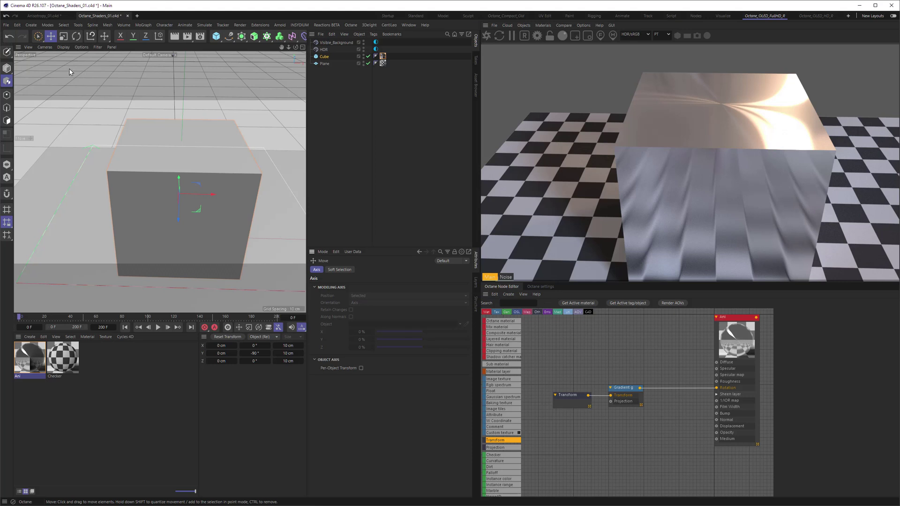
click(8, 69)
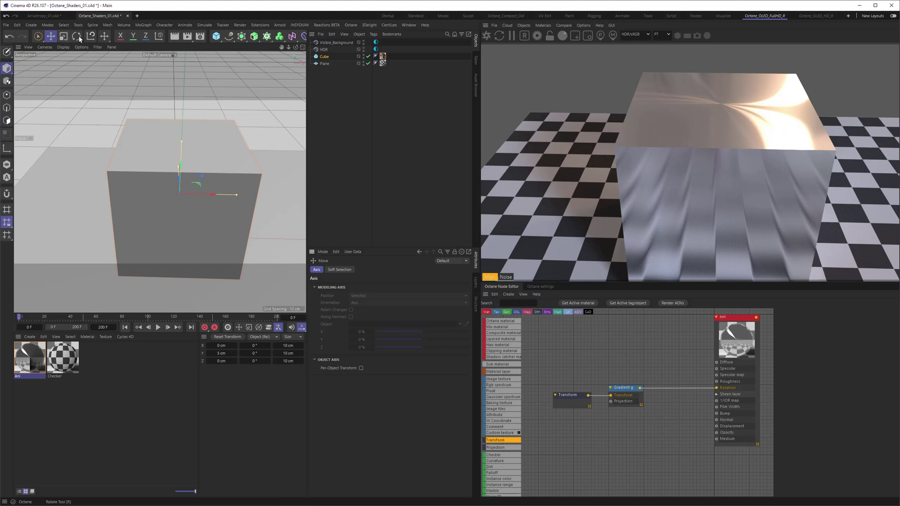
click(76, 36)
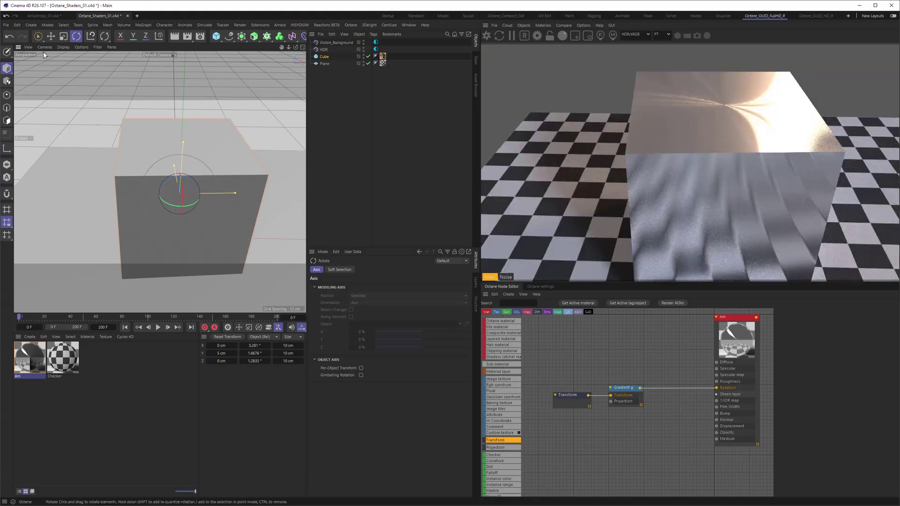
drag(168, 208, 212, 169)
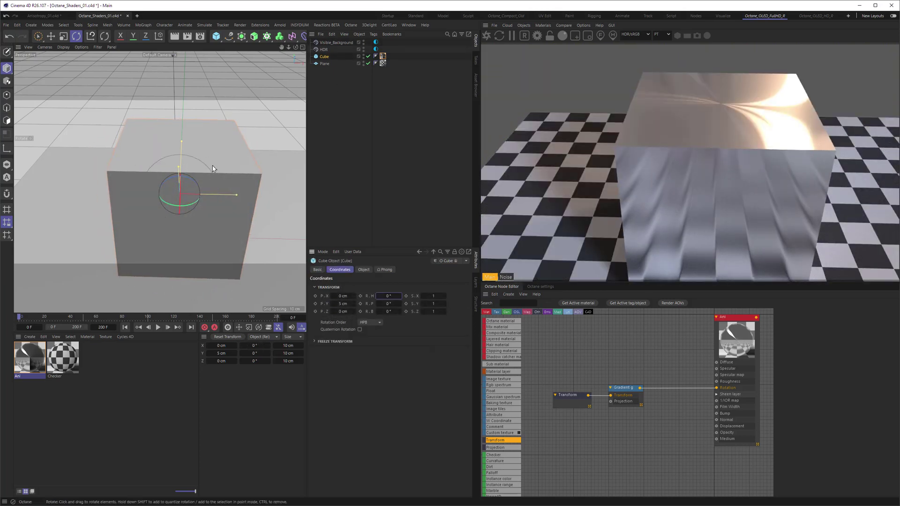
Set the projection of the cube's Ani material tag to Cubic and inspect the radial reflections on the cube's side faces
click(383, 56)
click(332, 270)
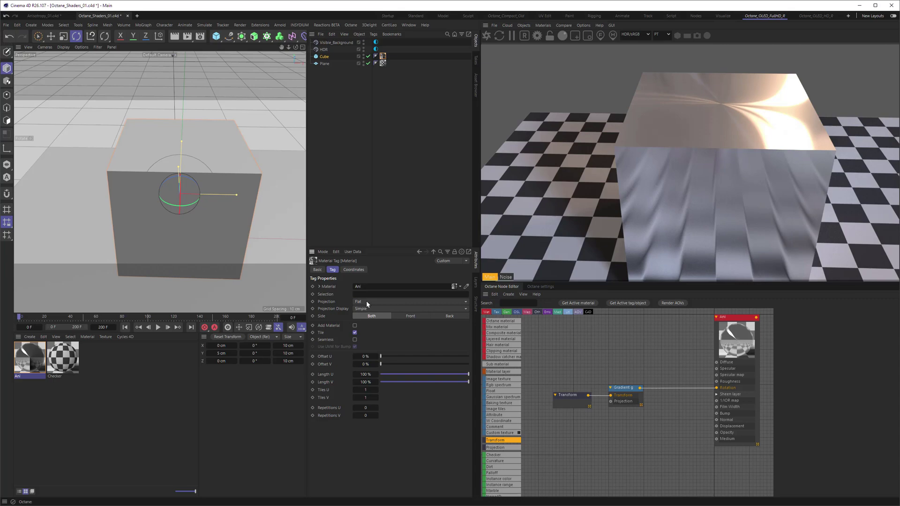
click(367, 301)
click(370, 336)
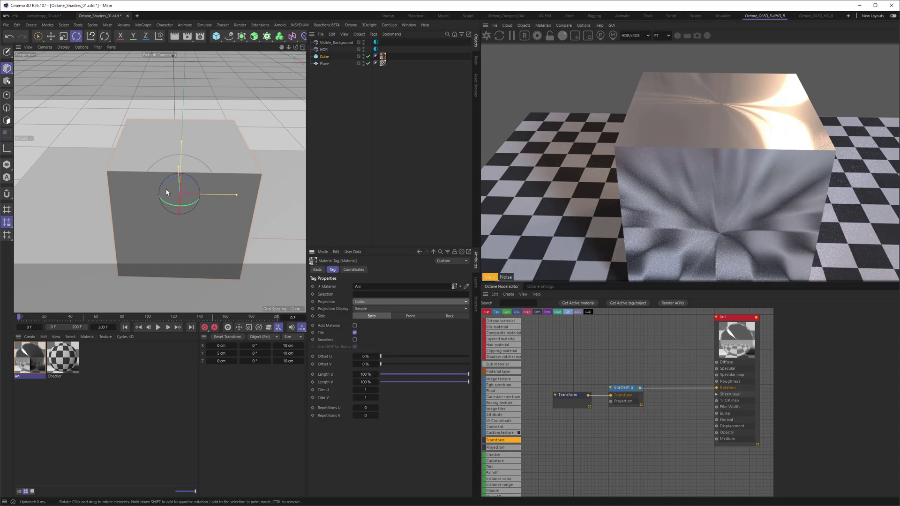
alt+drag(150, 193, 194, 188)
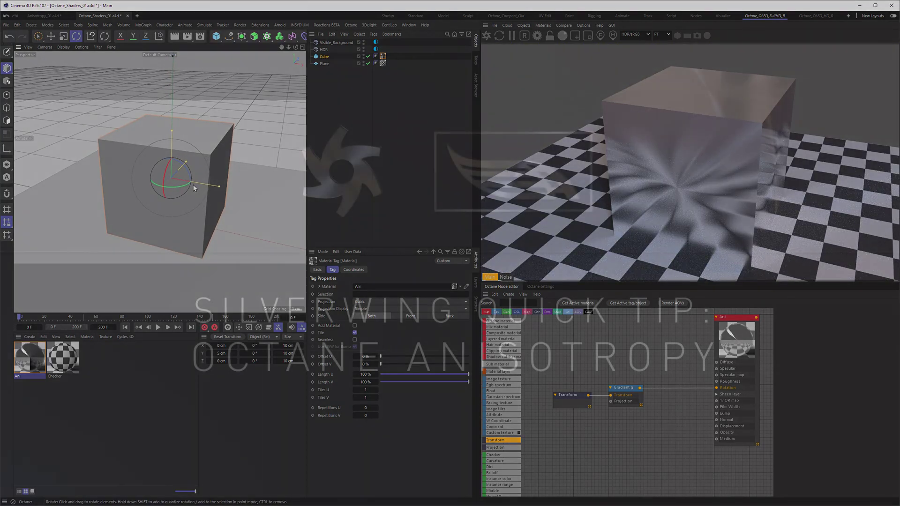